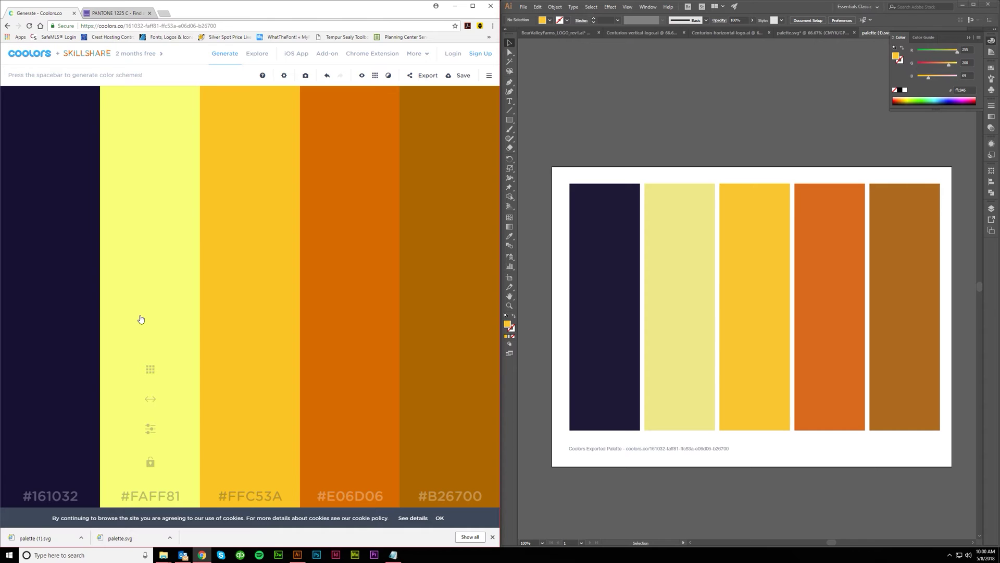
# Lock the greens #6BD425 and #618B25 from a newly generated scheme and regenerate the other three colors
pyautogui.press('space')
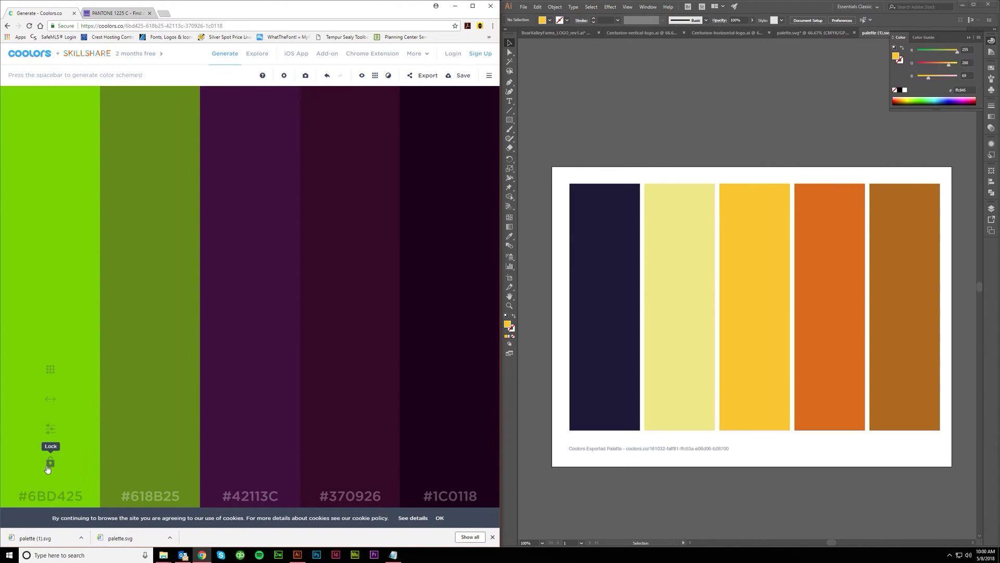
pyautogui.click(50, 465)
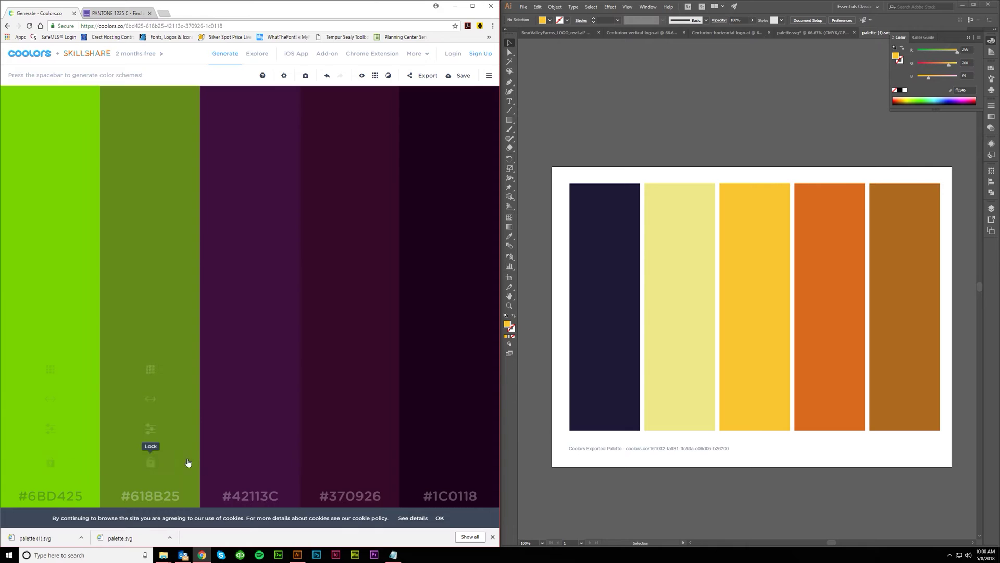
pyautogui.click(150, 462)
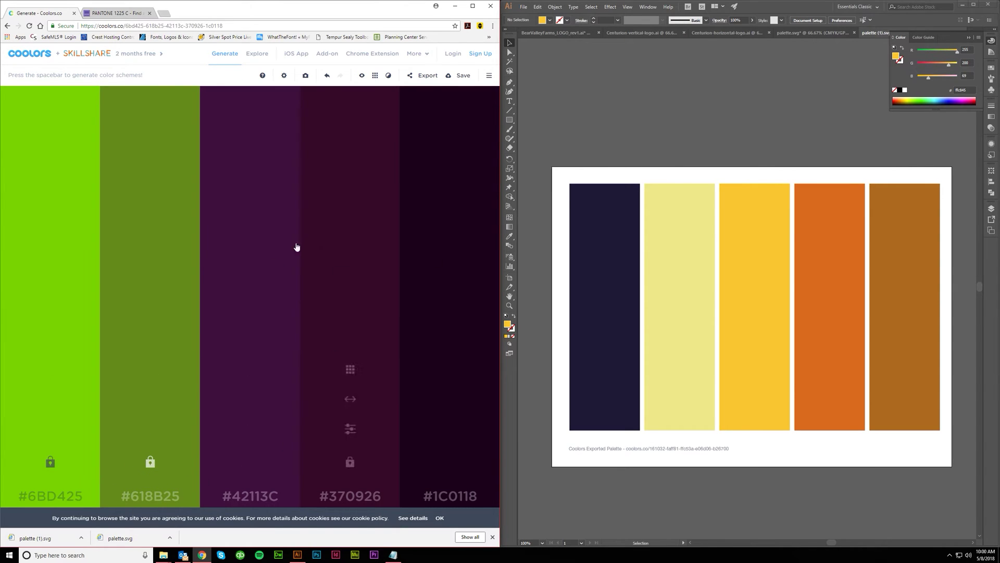
pyautogui.press('space')
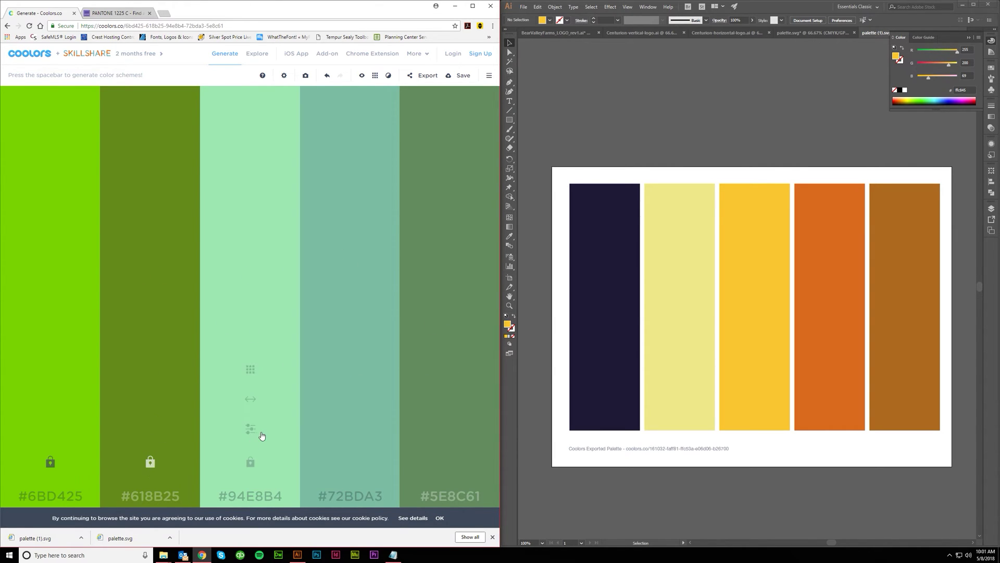
# Reduce the cyan of the middle color in CMYK to get the pale yellow-green #DCE8B5 and lock that color
pyautogui.click(251, 430)
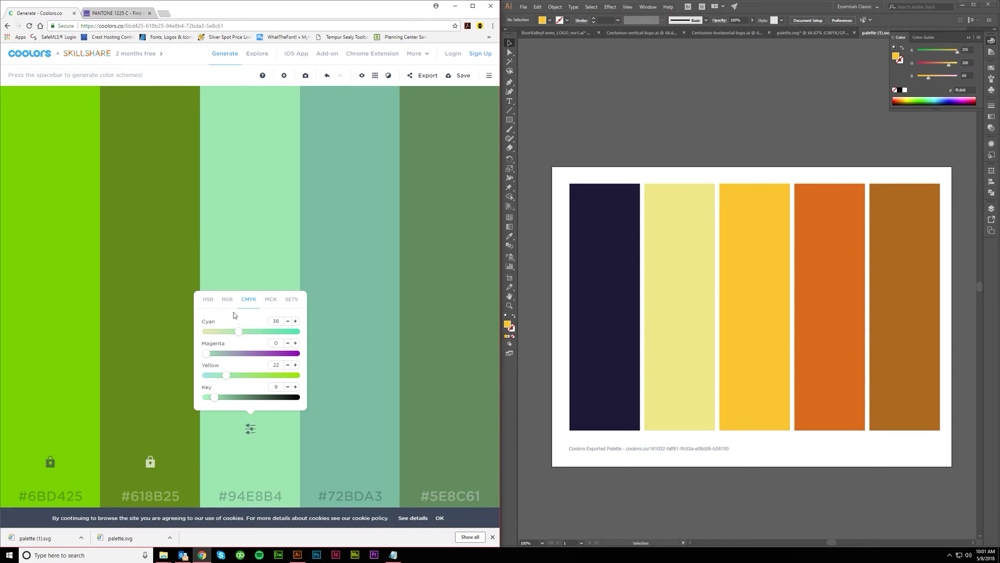
pyautogui.click(226, 300)
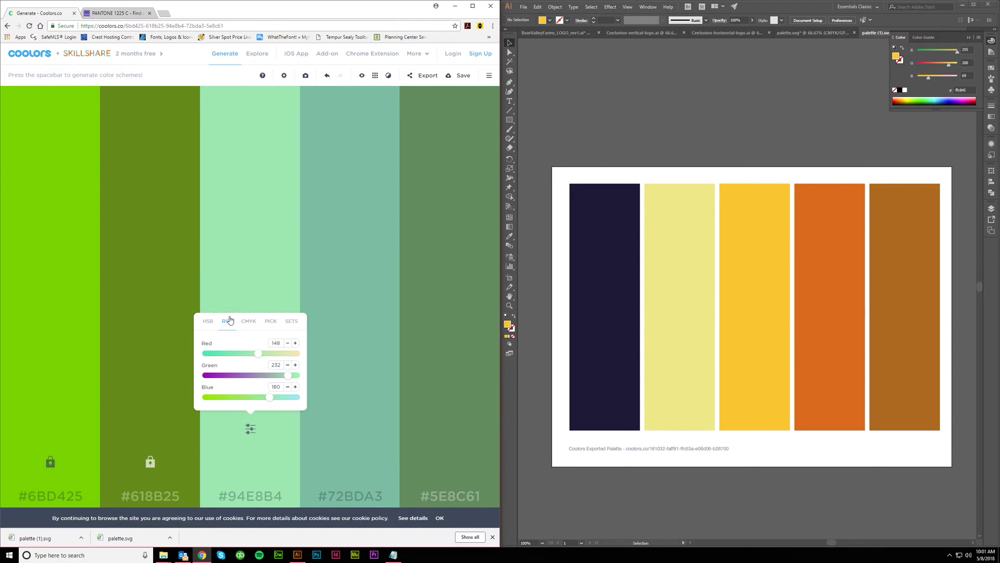
pyautogui.click(249, 321)
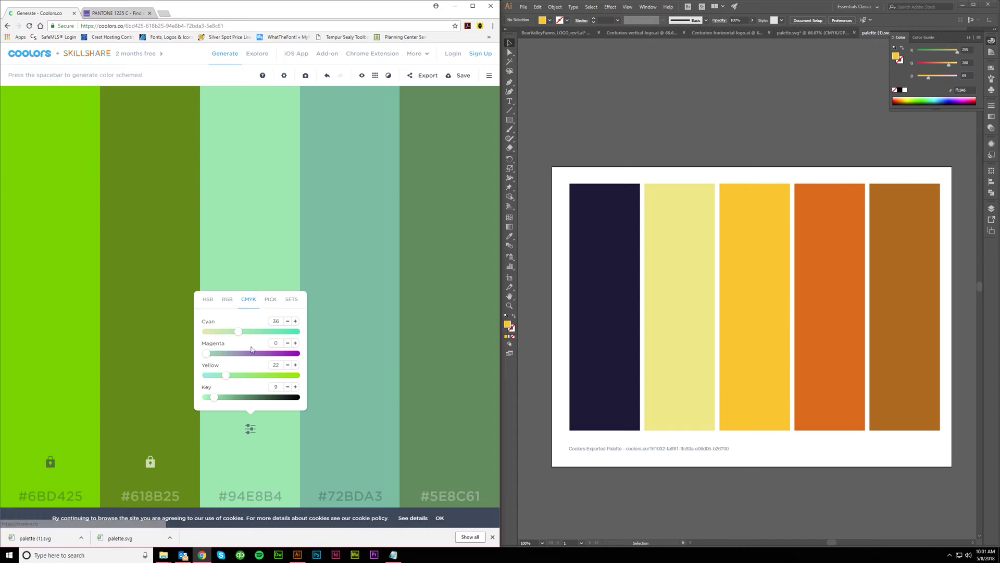
pyautogui.moveTo(238, 331); pyautogui.dragTo(211, 332)
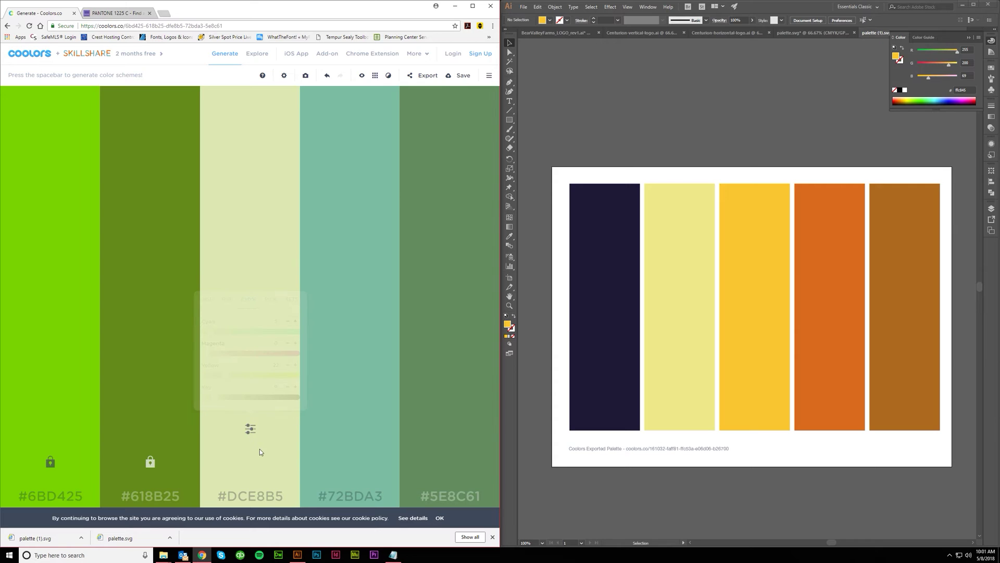
pyautogui.click(251, 463)
# Regenerate the two unlocked colors until the palette ends with blue #247BA0 and teal #70C1B3
pyautogui.press('space')
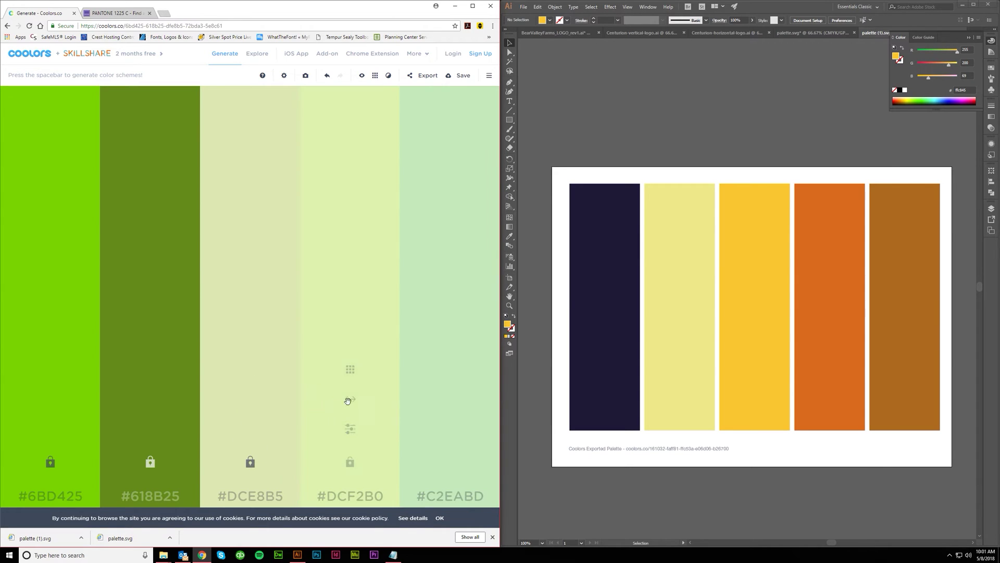
pyautogui.press('space')
pyautogui.press('space')
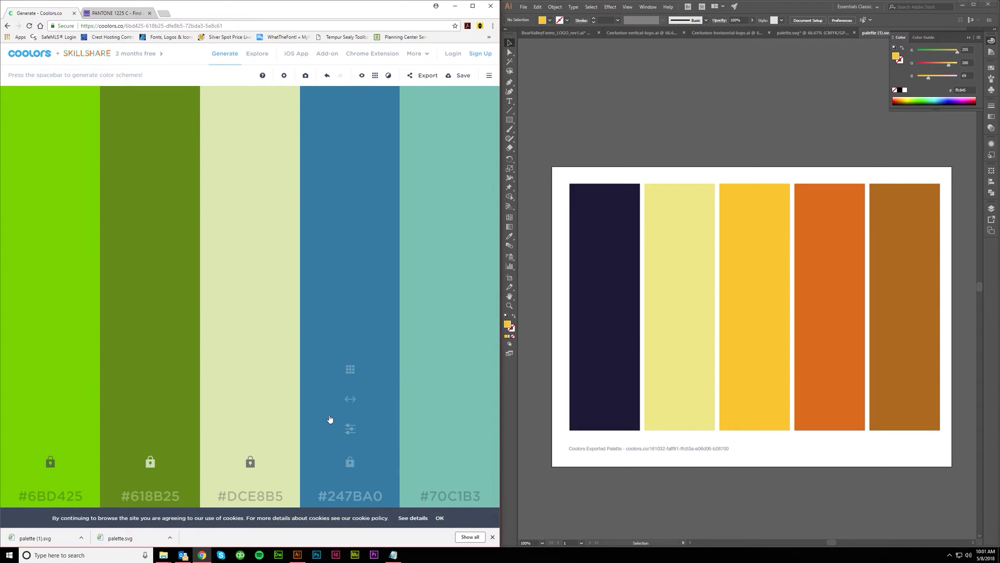
# Export the palette as an SVG and show the downloaded file in its folder
pyautogui.click(425, 77)
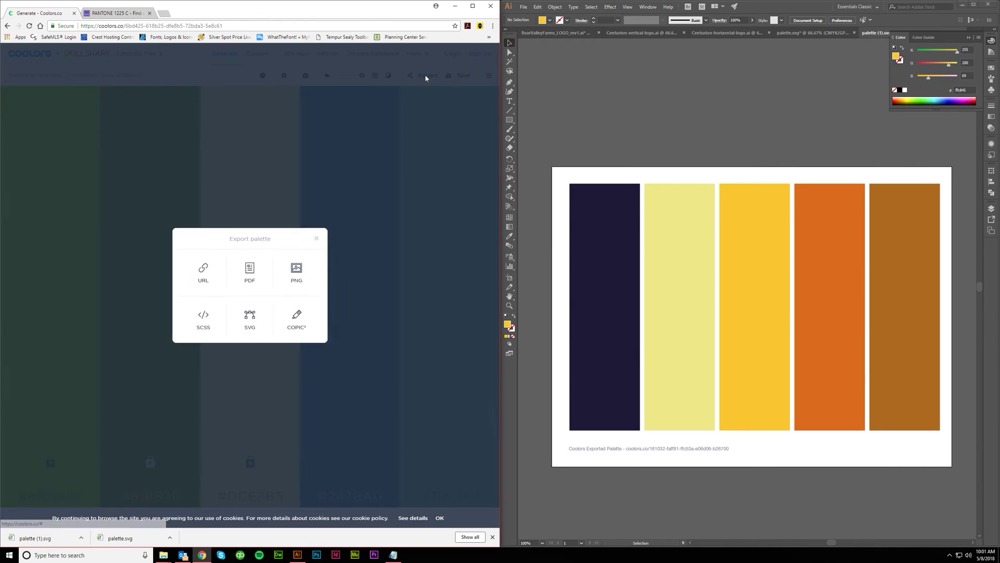
pyautogui.click(253, 325)
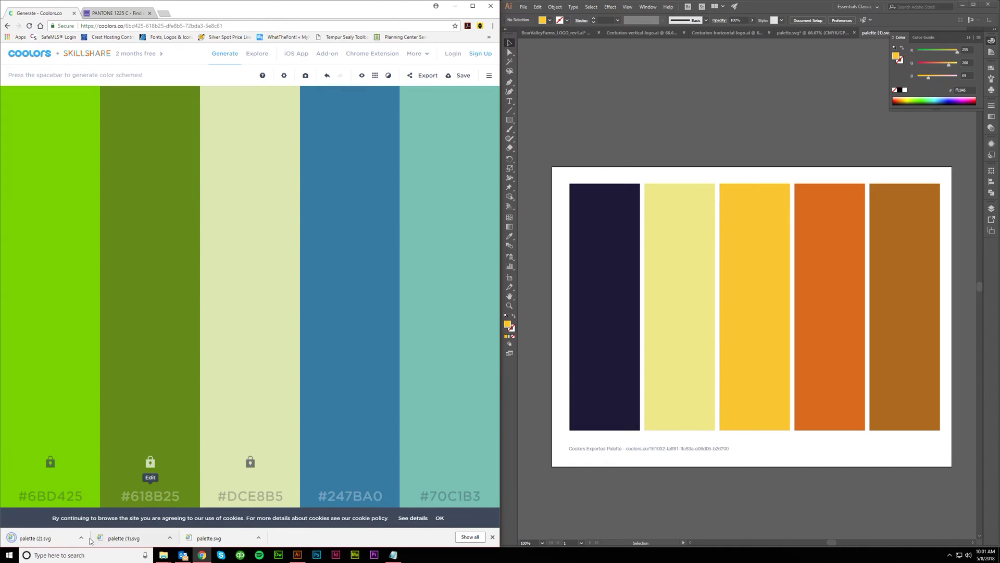
pyautogui.click(81, 537)
pyautogui.click(103, 511)
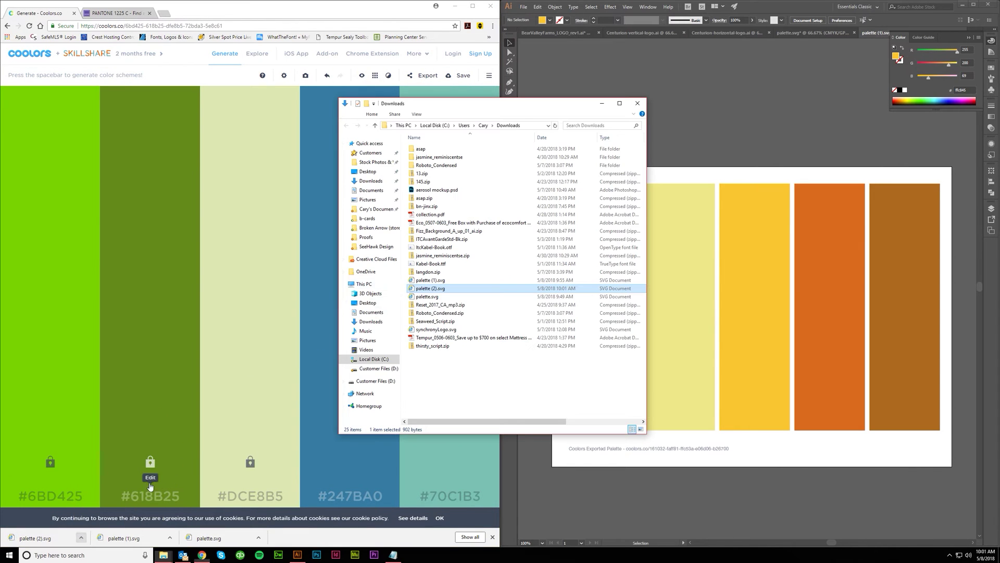
# Open the downloaded palette (2).svg in Adobe Illustrator
pyautogui.rightClick(426, 290)
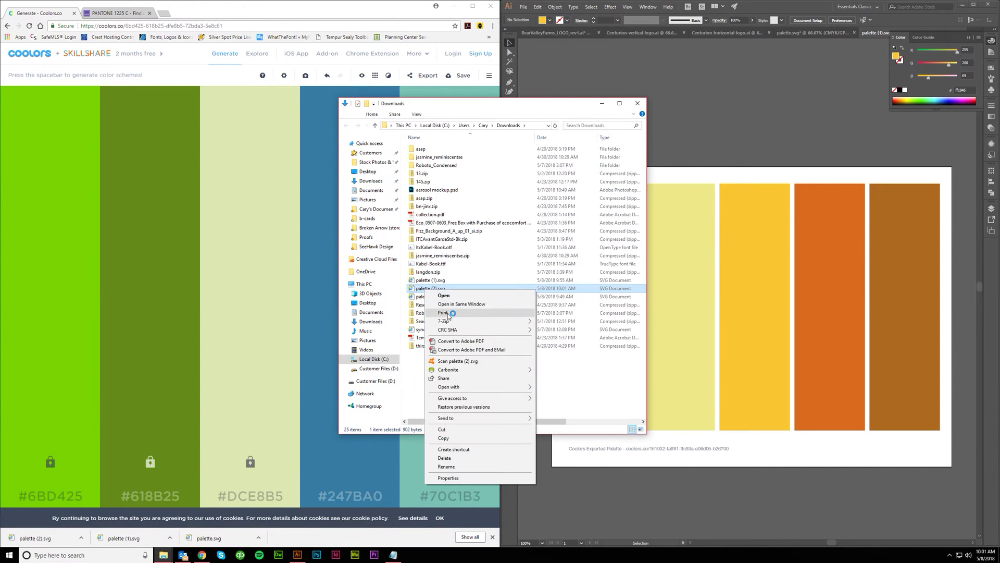
pyautogui.moveTo(468, 388)
pyautogui.click(551, 387)
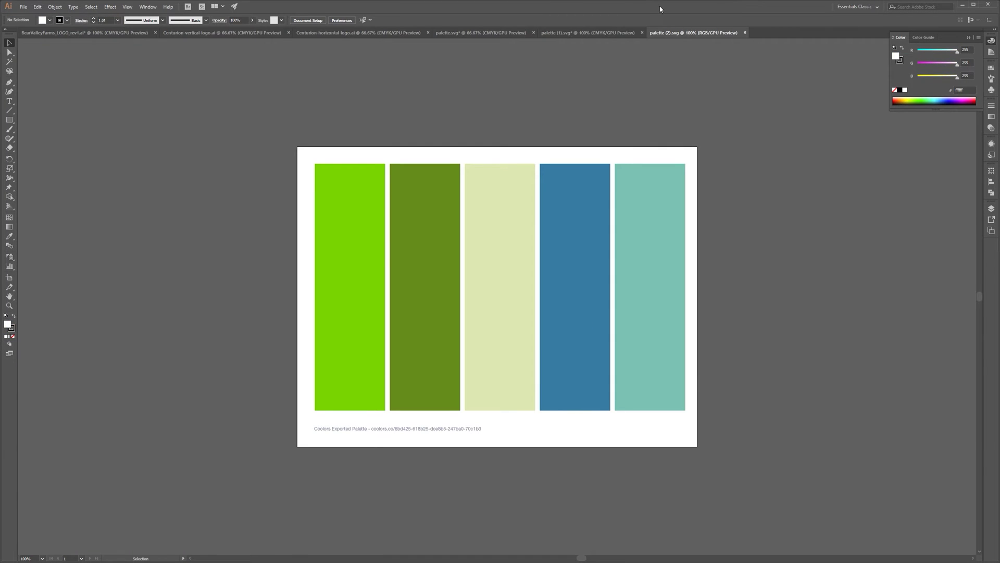
# Place the Illustrator window side by side with the Coolors browser window and collapse the floating Color panel
pyautogui.moveTo(661, 9); pyautogui.dragTo(999, 9)
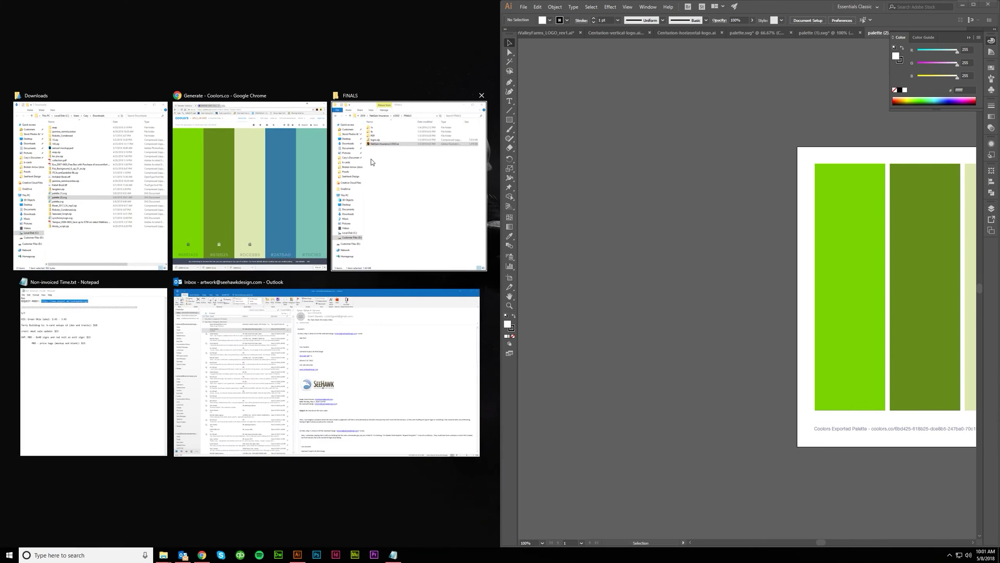
pyautogui.click(252, 202)
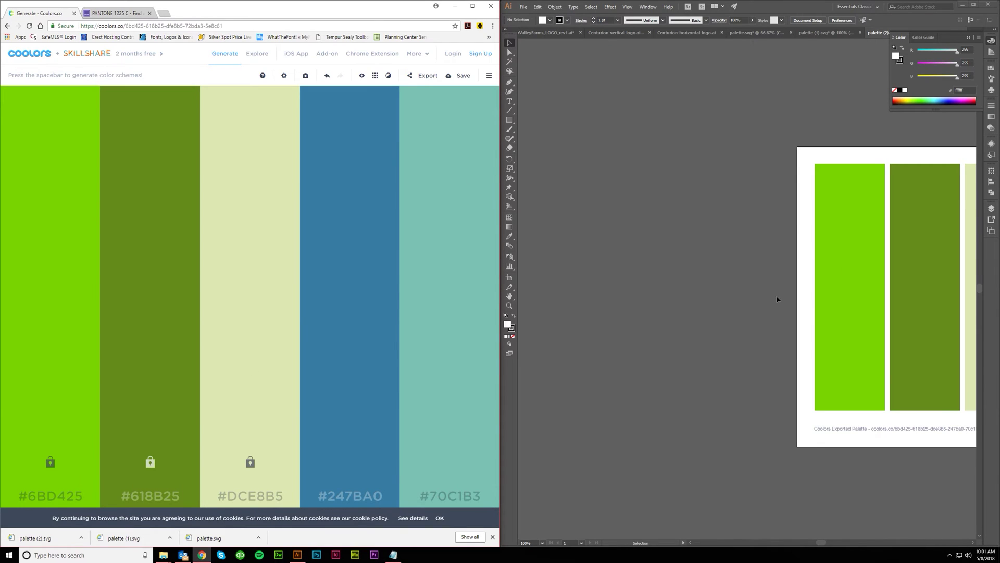
pyautogui.hscroll(10, 782, 245)
pyautogui.hscroll(-4, 792, 235)
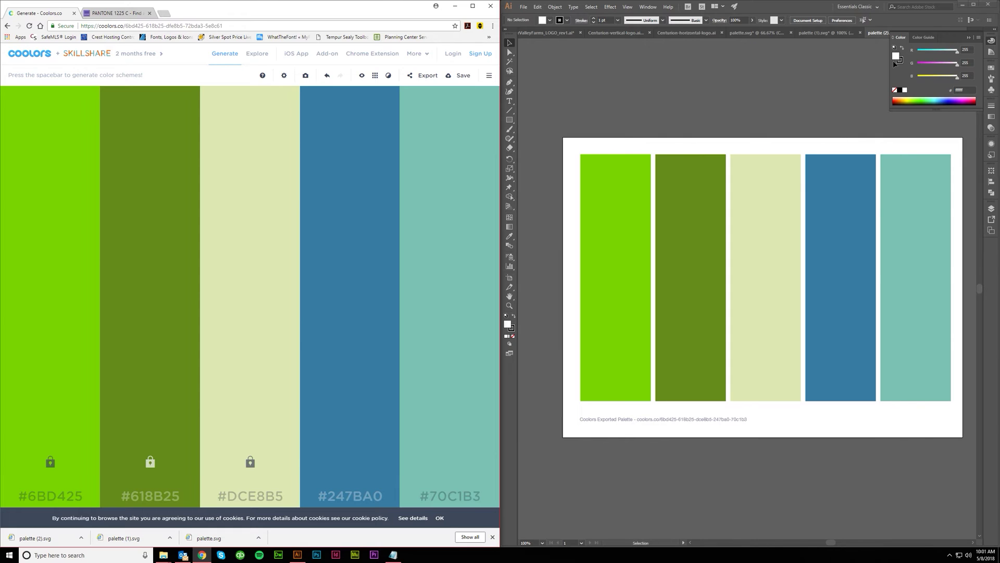
pyautogui.click(978, 38)
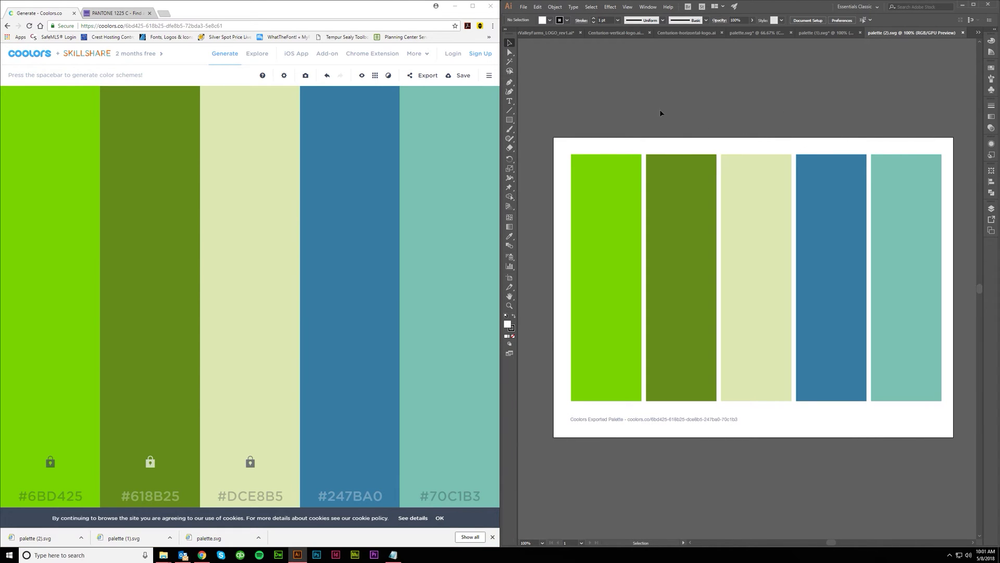
# Convert the palette document's color mode from RGB to CMYK
pyautogui.click(523, 7)
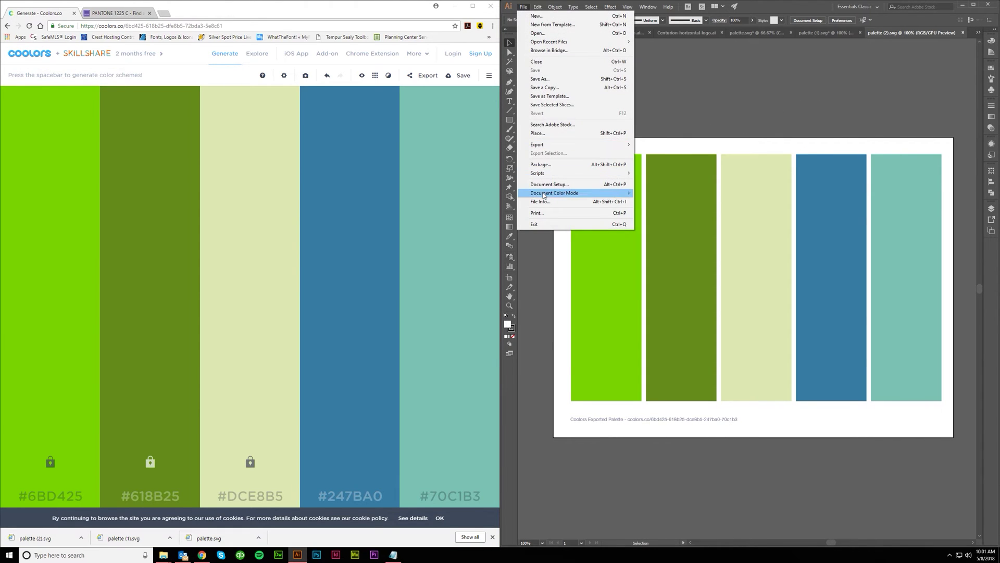
pyautogui.moveTo(543, 195)
pyautogui.click(676, 193)
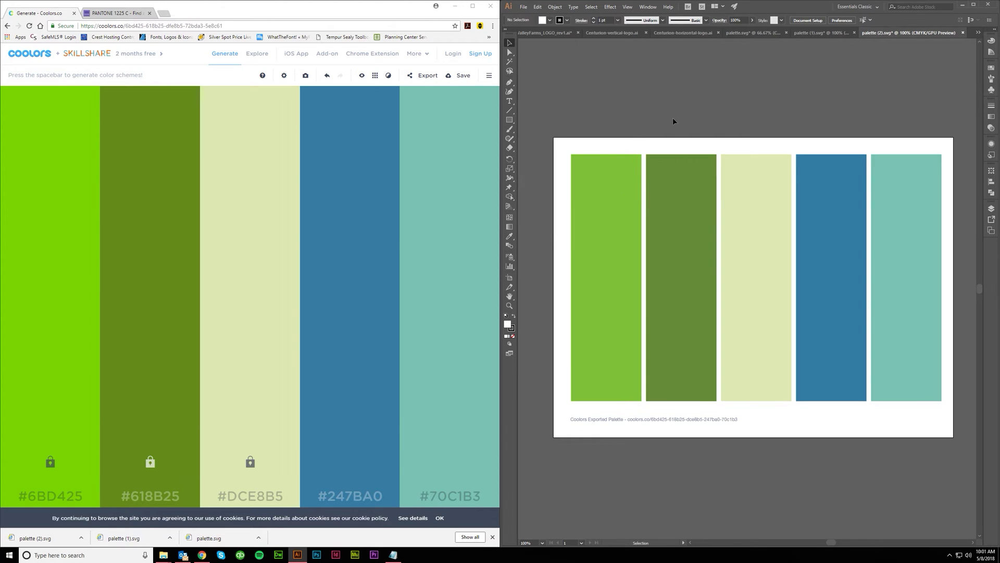
pyautogui.hotkey('ctrl', '-')
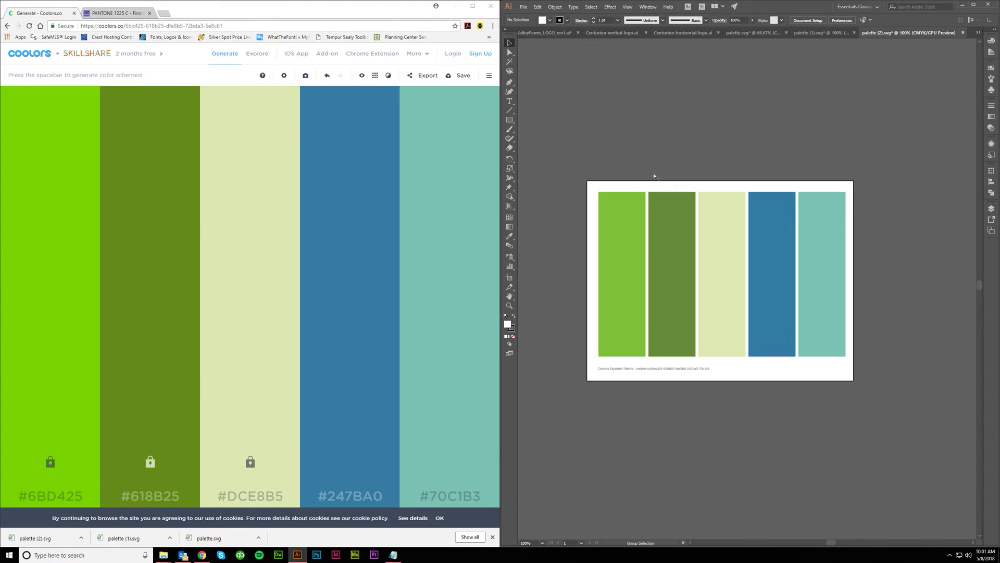
pyautogui.moveTo(729, 396); pyautogui.dragTo(569, 371)
pyautogui.click(821, 410)
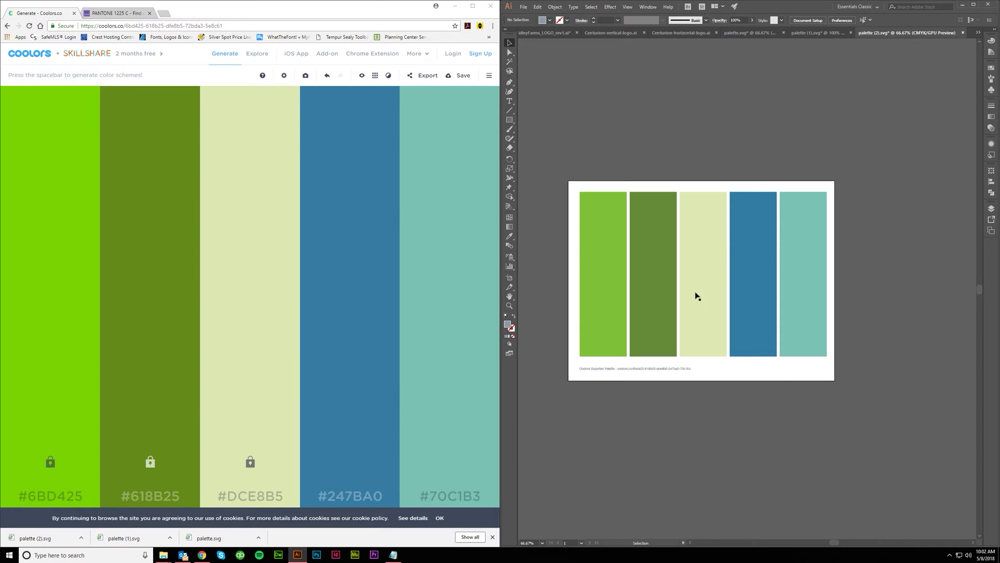
pyautogui.hscroll(-1, 727, 381)
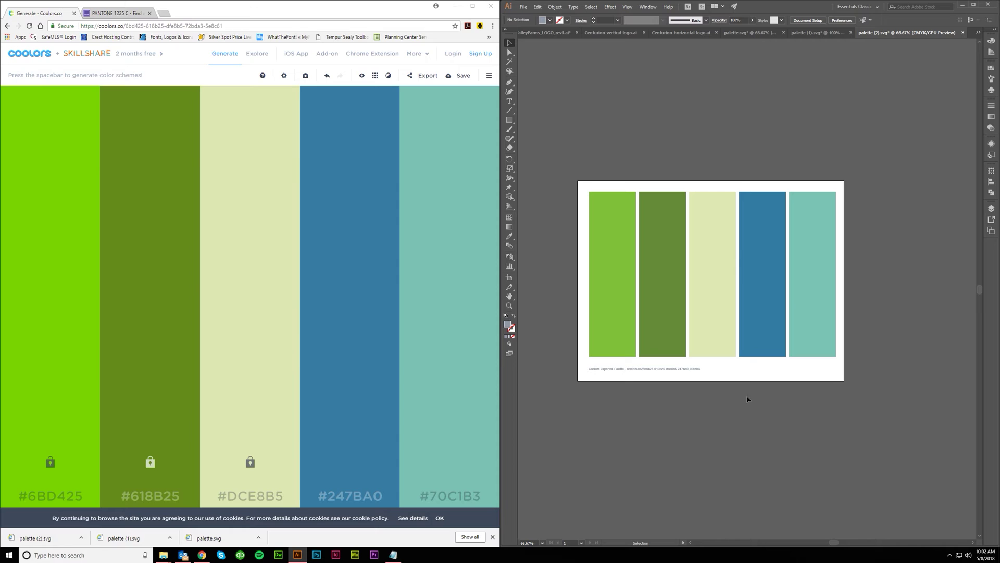
pyautogui.scroll(1, 708, 418)
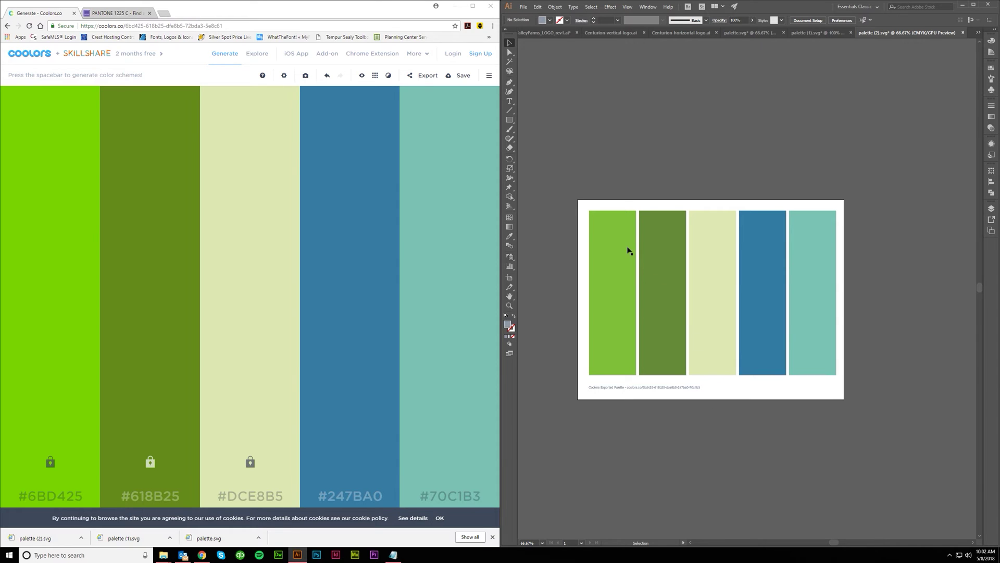
pyautogui.moveTo(862, 341); pyautogui.dragTo(858, 344)
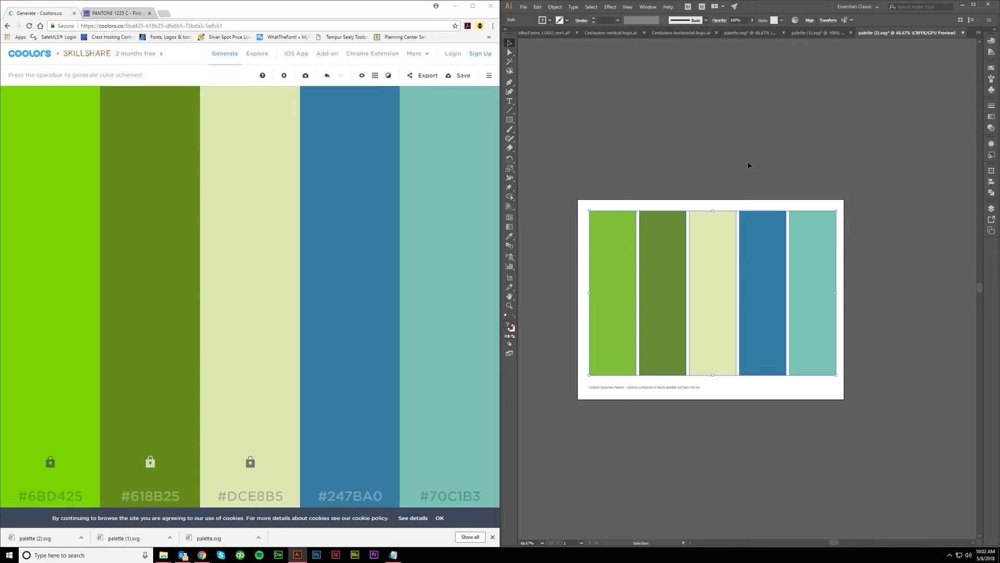
pyautogui.click(599, 180)
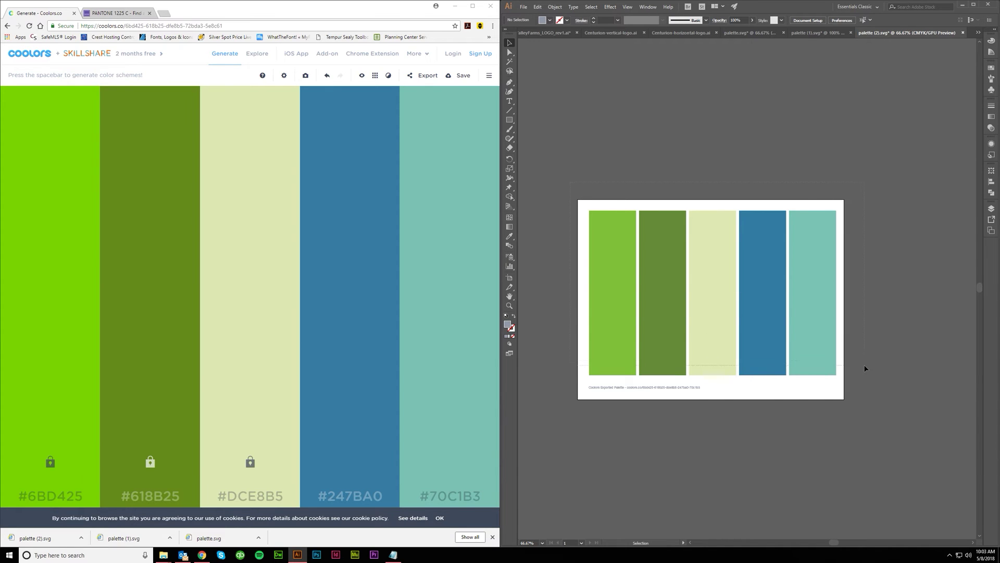
# Open Recolor Artwork for all five palette swatches and move the dialog clear of the artwork
pyautogui.click(766, 299)
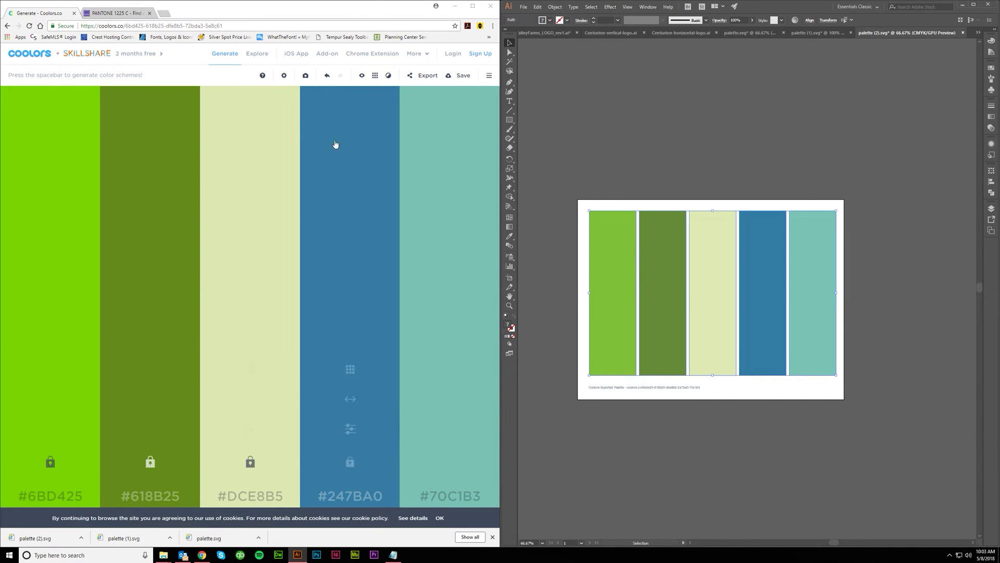
pyautogui.click(537, 7)
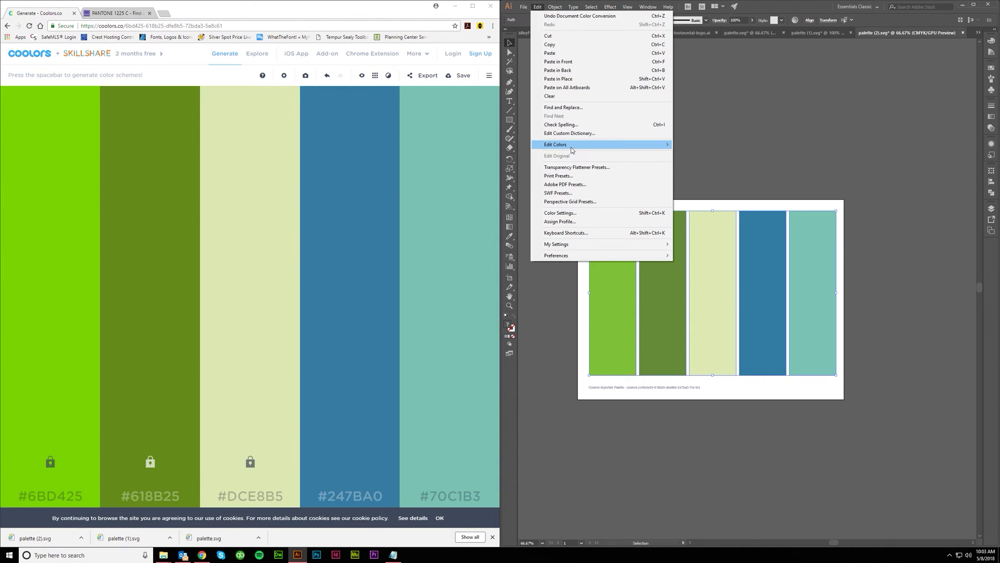
pyautogui.moveTo(615, 144)
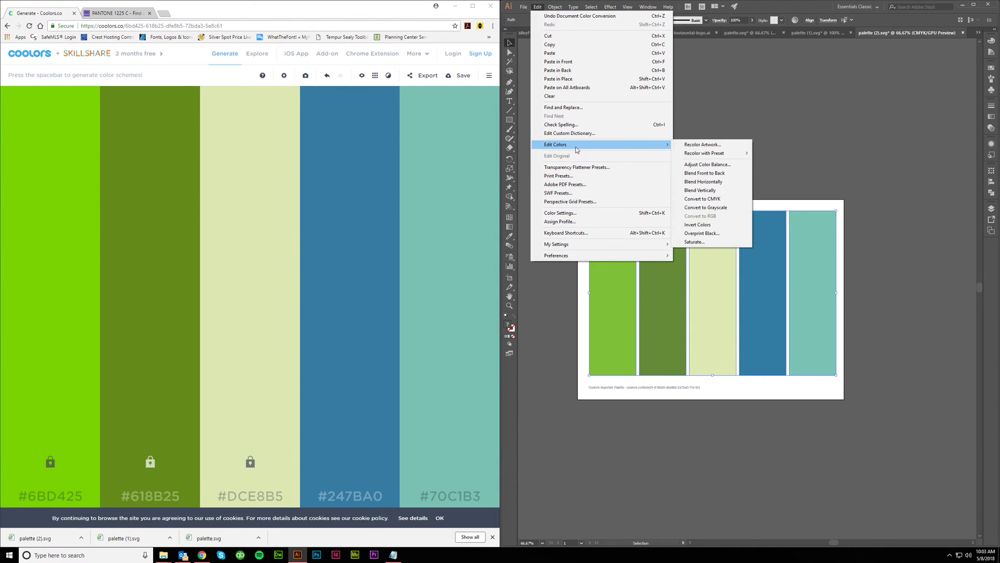
pyautogui.click(711, 148)
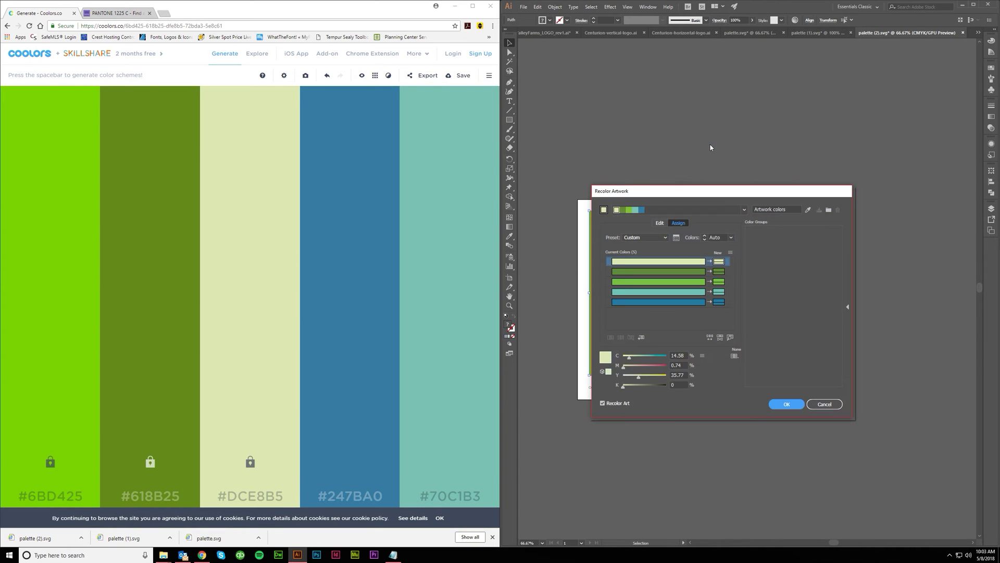
pyautogui.moveTo(728, 193); pyautogui.dragTo(419, 164)
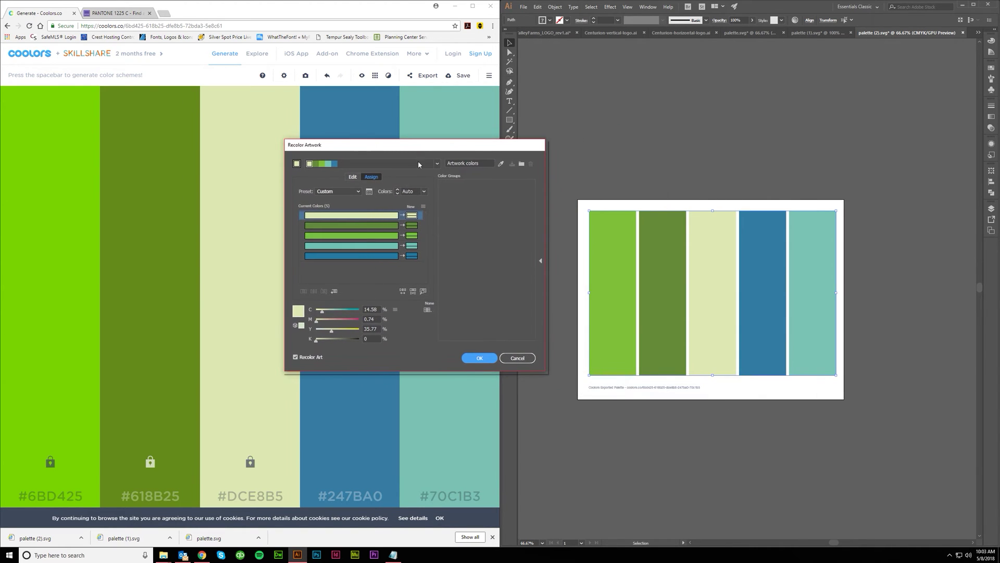
# Limit the recoloring of the five swatches to the PANTONE+ Solid Coated color book, apply it and deselect the artwork
pyautogui.click(424, 191)
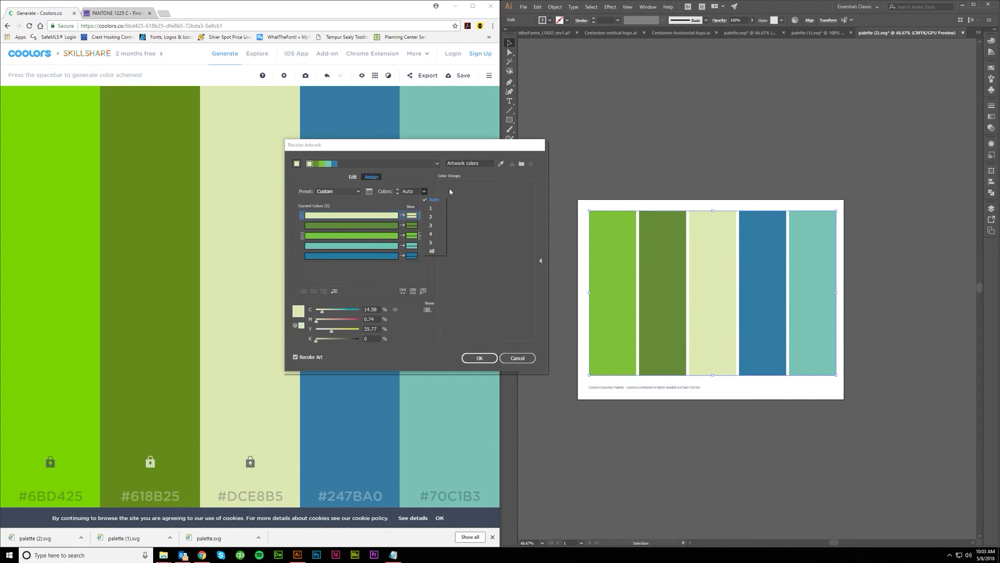
pyautogui.click(450, 191)
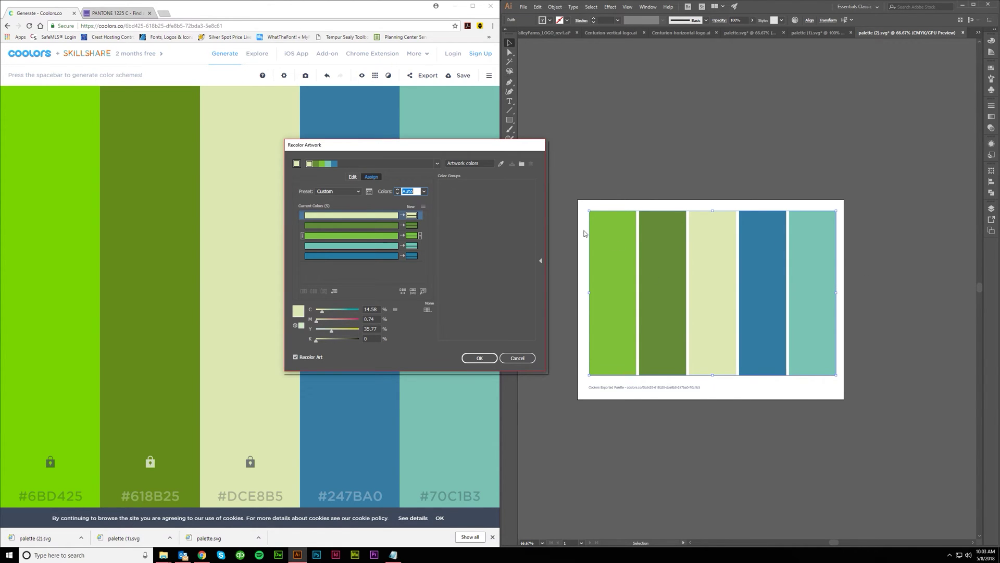
pyautogui.click(429, 312)
pyautogui.moveTo(468, 358)
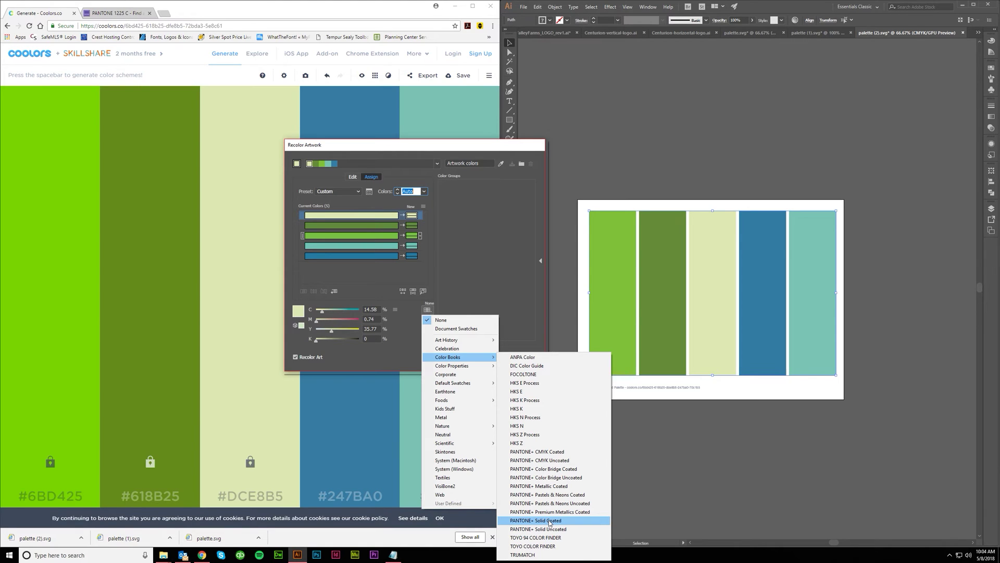
pyautogui.click(550, 520)
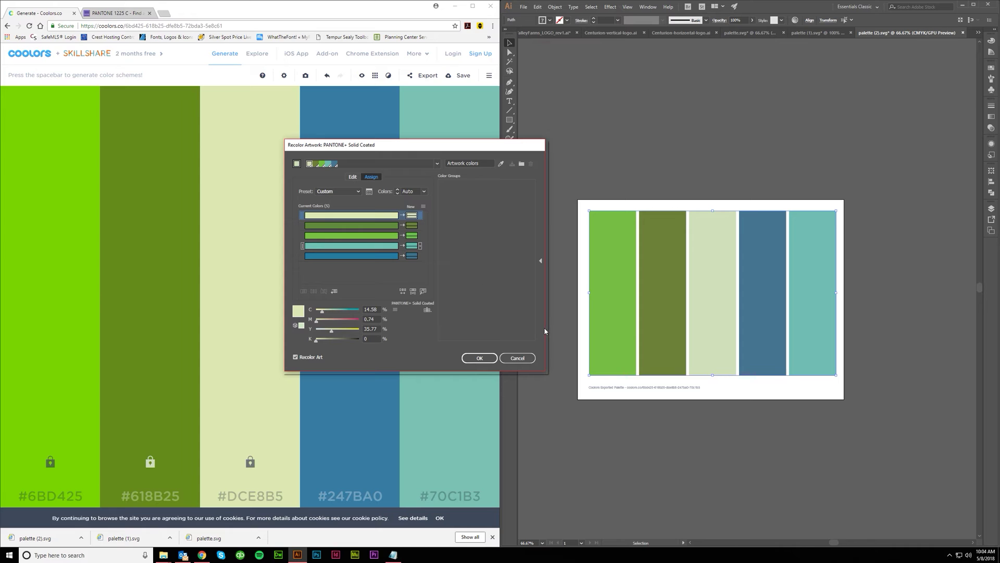
pyautogui.click(491, 360)
pyautogui.click(708, 459)
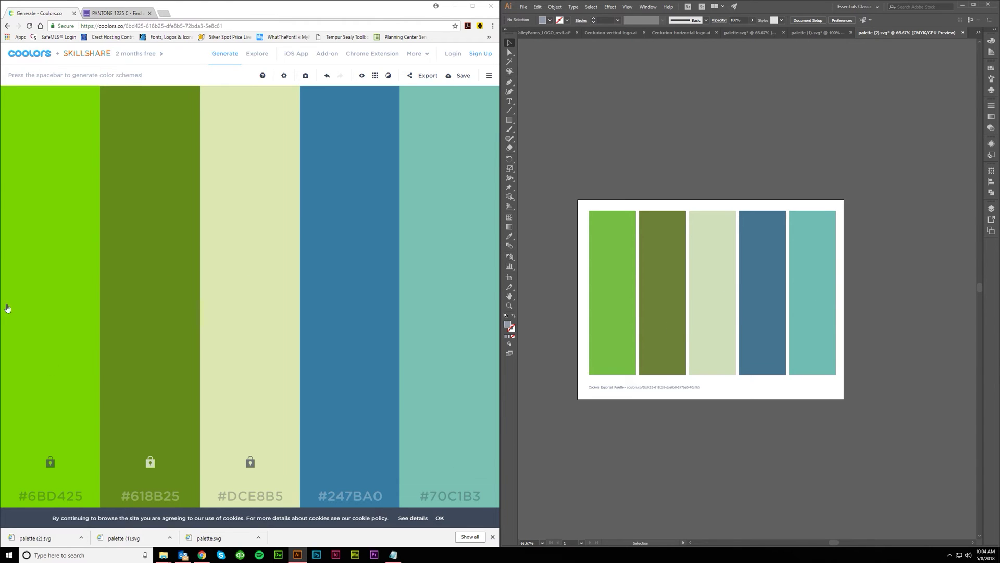
# Compare the recolored swatches with the Coolors palette and check the Pantone color assigned to the swatches
pyautogui.moveTo(54, 314)
pyautogui.hscroll(-2, 701, 419)
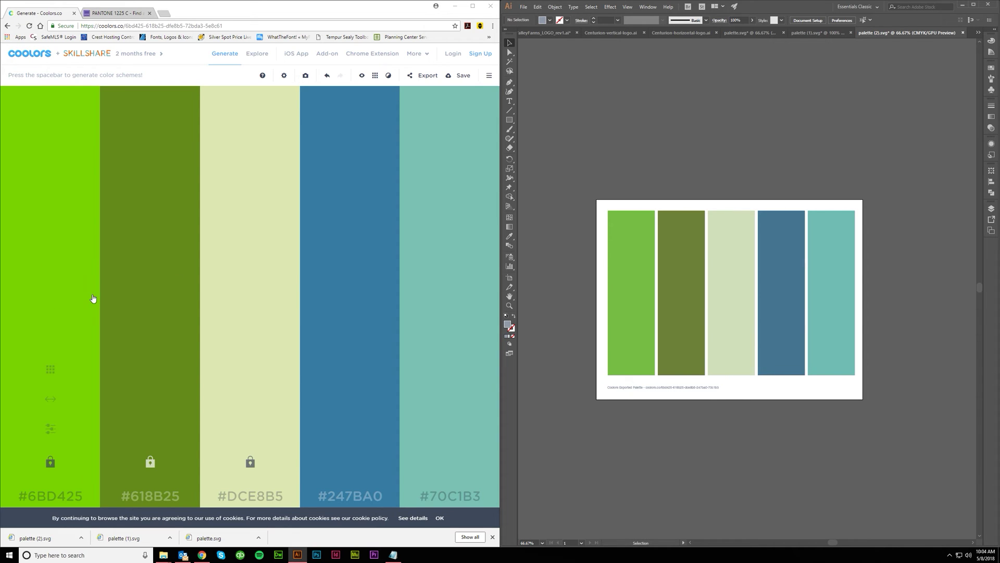
pyautogui.hscroll(2, 731, 427)
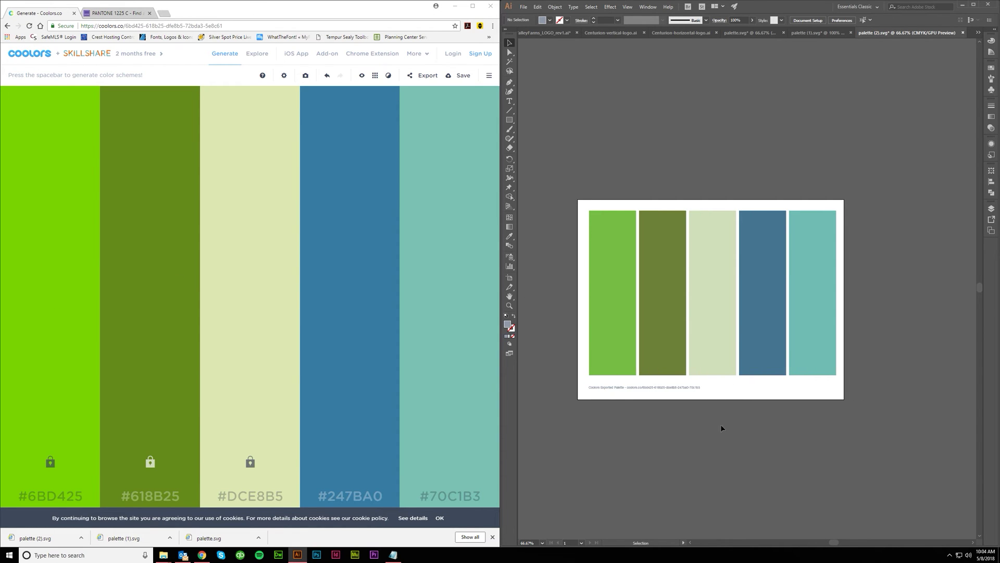
pyautogui.scroll(2, 722, 428)
pyautogui.click(615, 305)
pyautogui.click(991, 42)
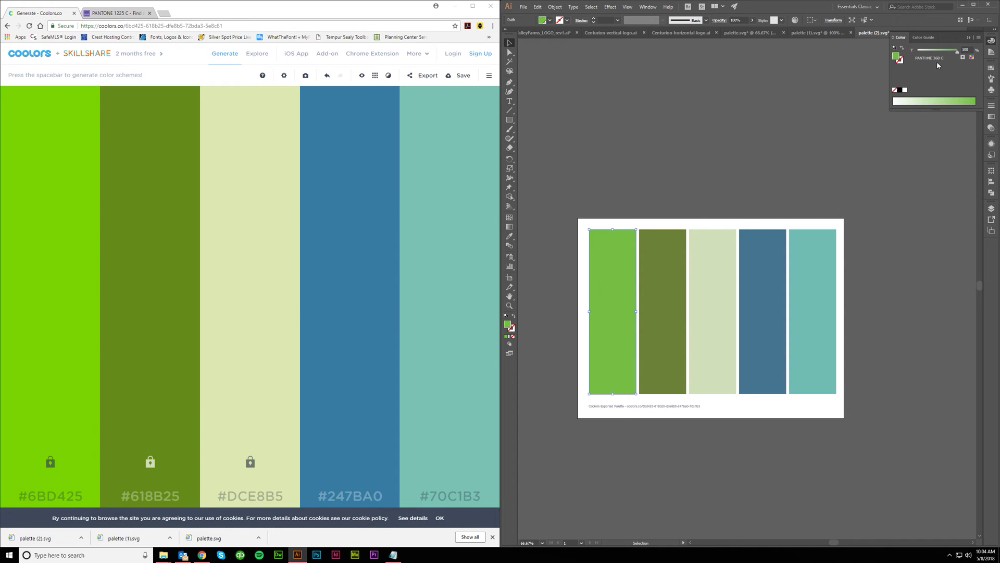
pyautogui.click(670, 260)
pyautogui.click(715, 264)
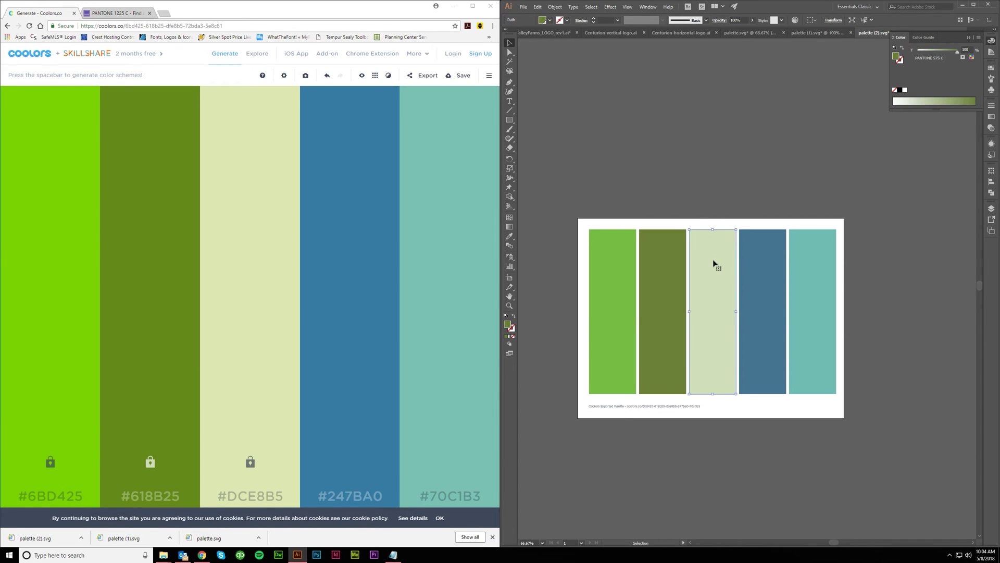
pyautogui.click(755, 263)
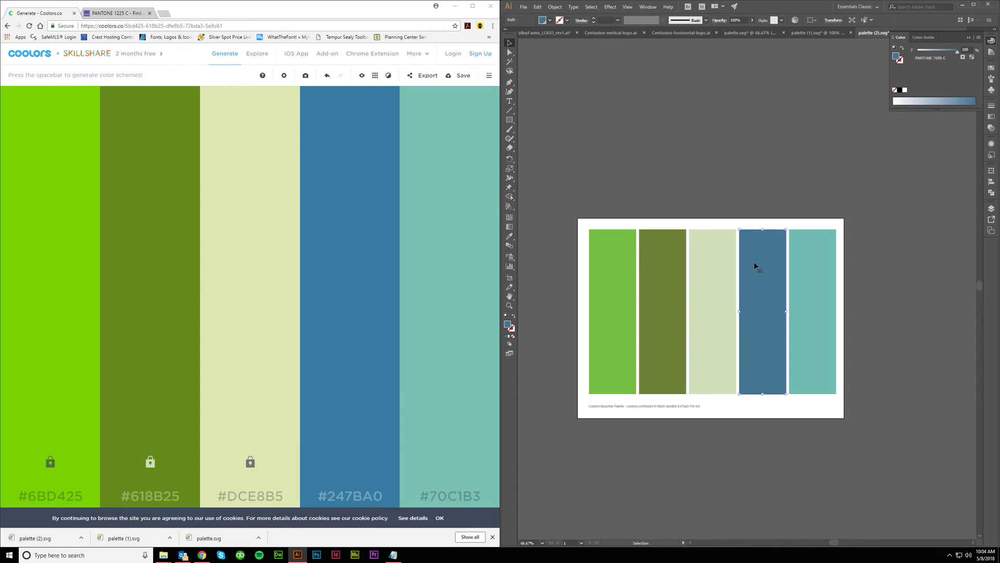
pyautogui.click(823, 273)
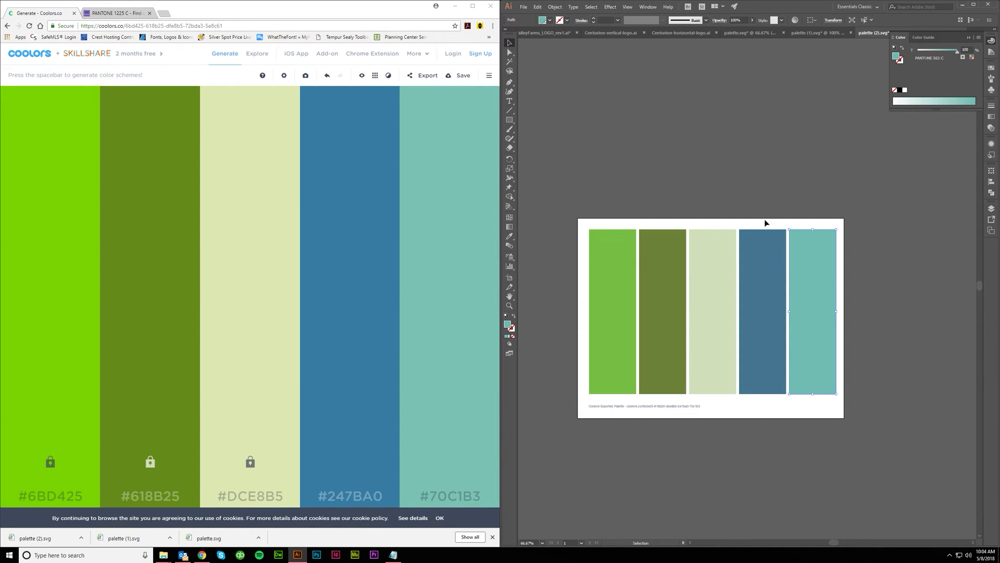
pyautogui.click(743, 180)
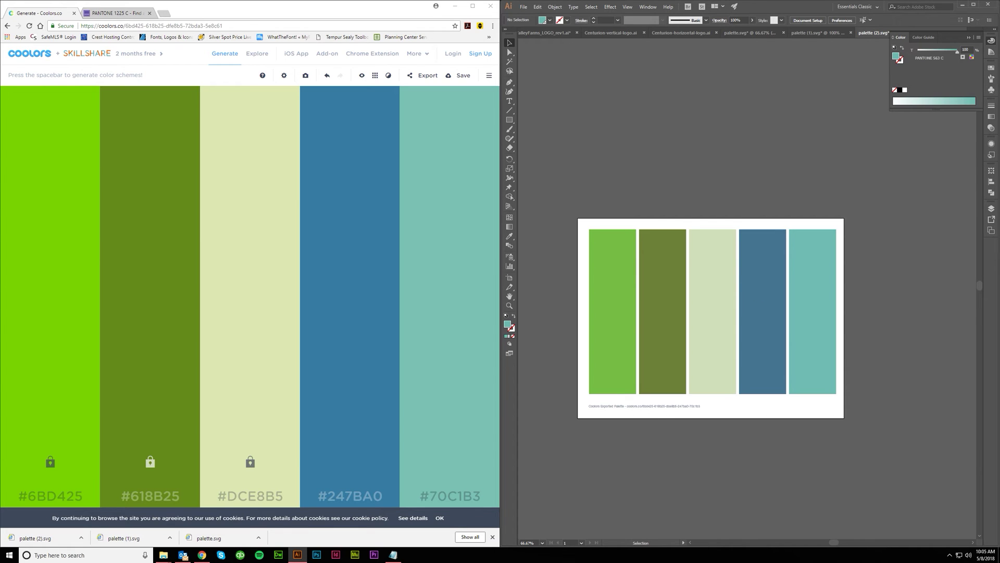
# Expand the docked panels, open the PANTONE+ Solid Coated swatch library, and enlarge and reposition its floating panel
pyautogui.click(995, 32)
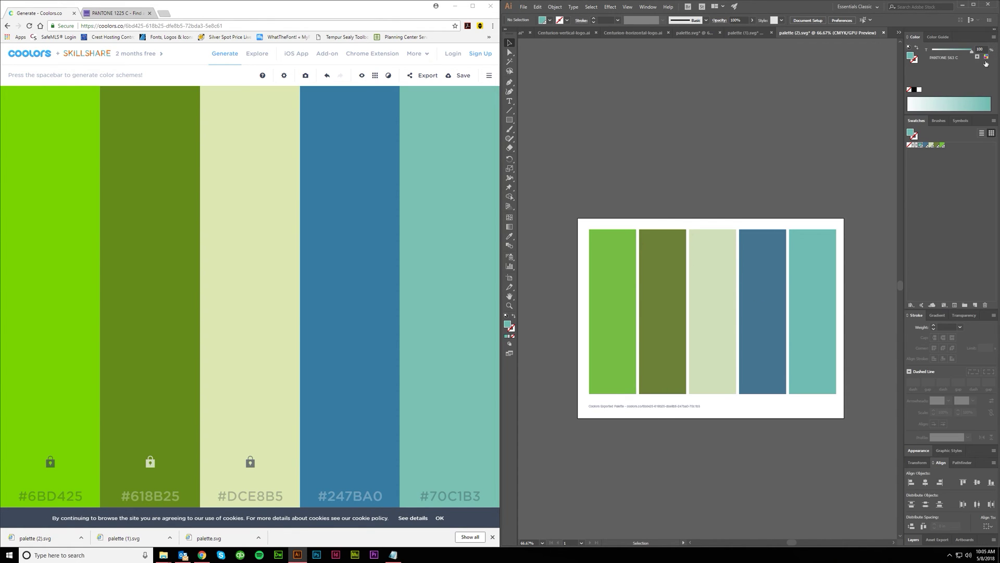
pyautogui.click(993, 120)
pyautogui.press('Escape')
pyautogui.click(994, 121)
pyautogui.moveTo(935, 295)
pyautogui.moveTo(854, 309)
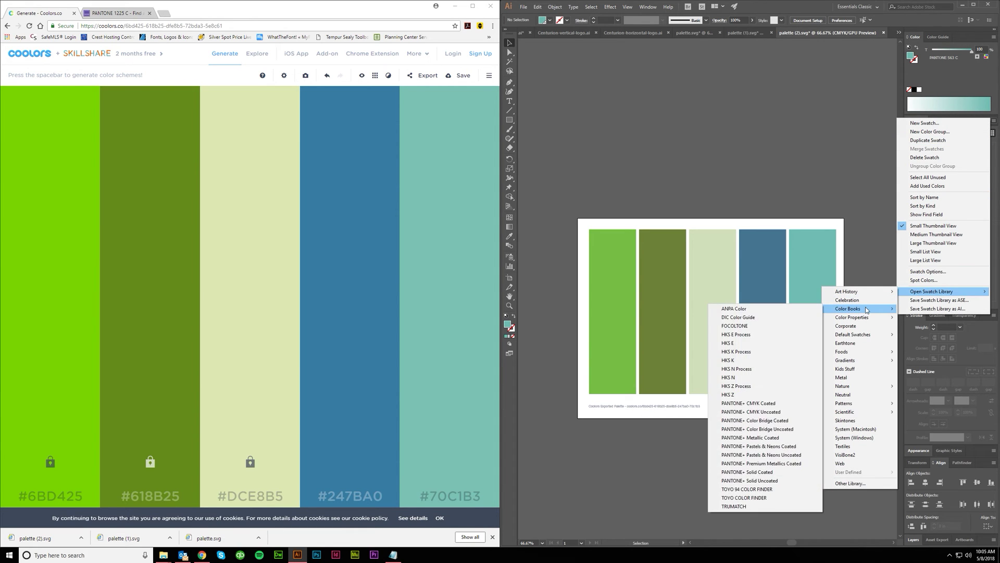
pyautogui.click(780, 472)
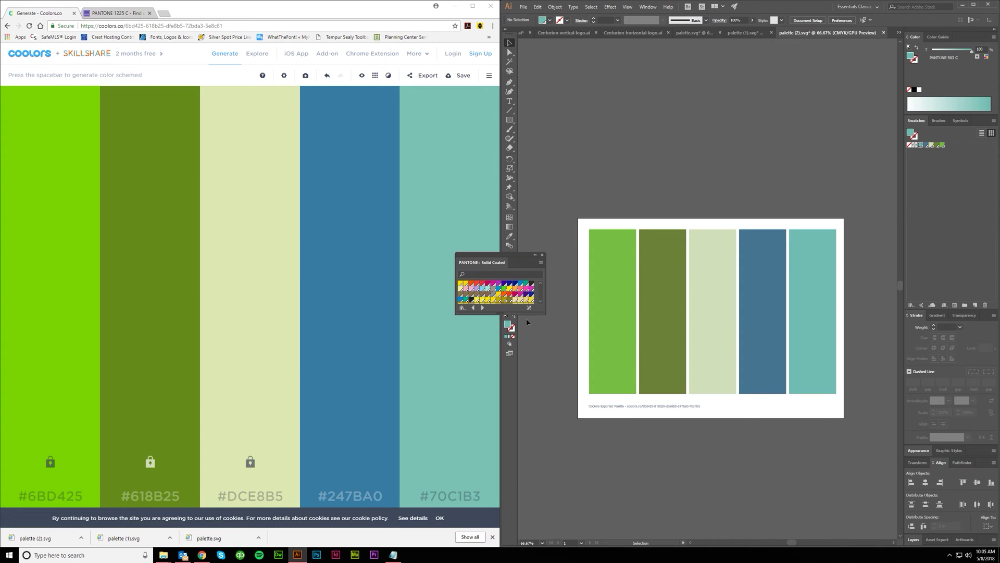
pyautogui.moveTo(504, 314); pyautogui.dragTo(506, 489)
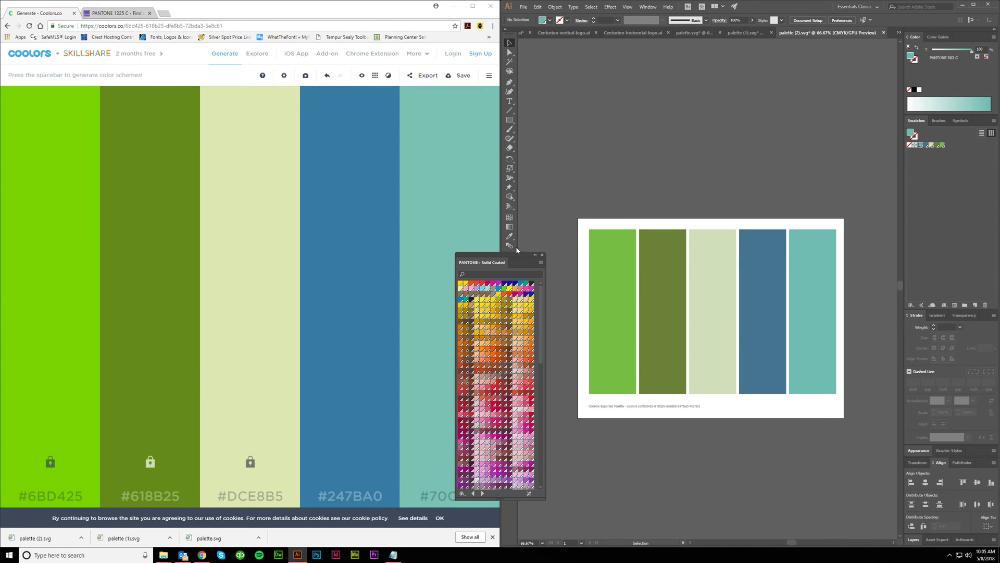
pyautogui.moveTo(518, 256); pyautogui.dragTo(454, 184)
pyautogui.moveTo(483, 273); pyautogui.dragTo(557, 274)
# Try PANTONE 2727 C and PANTONE 313 C from the Solid Coated library as the blue swatch's fill
pyautogui.click(756, 274)
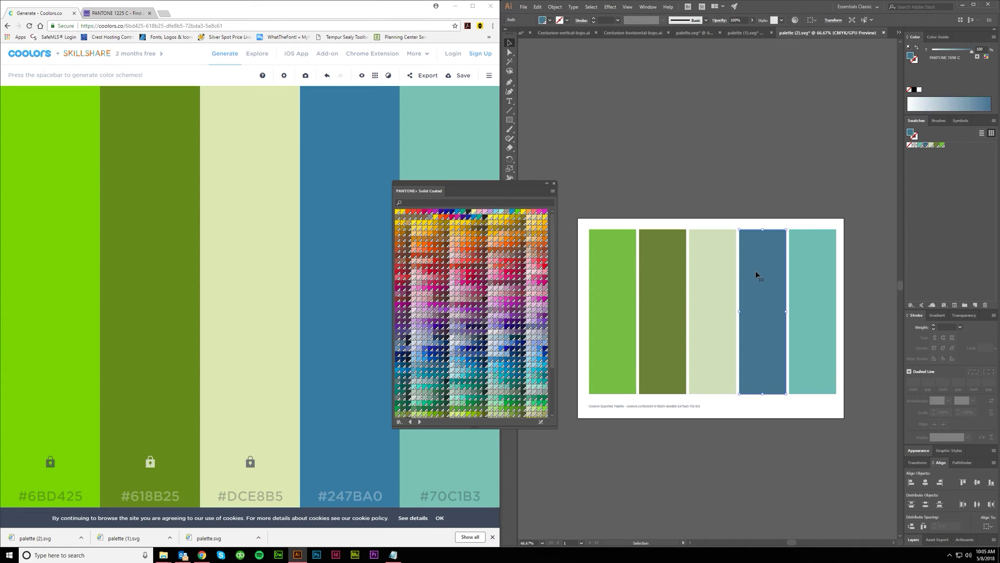
pyautogui.click(500, 351)
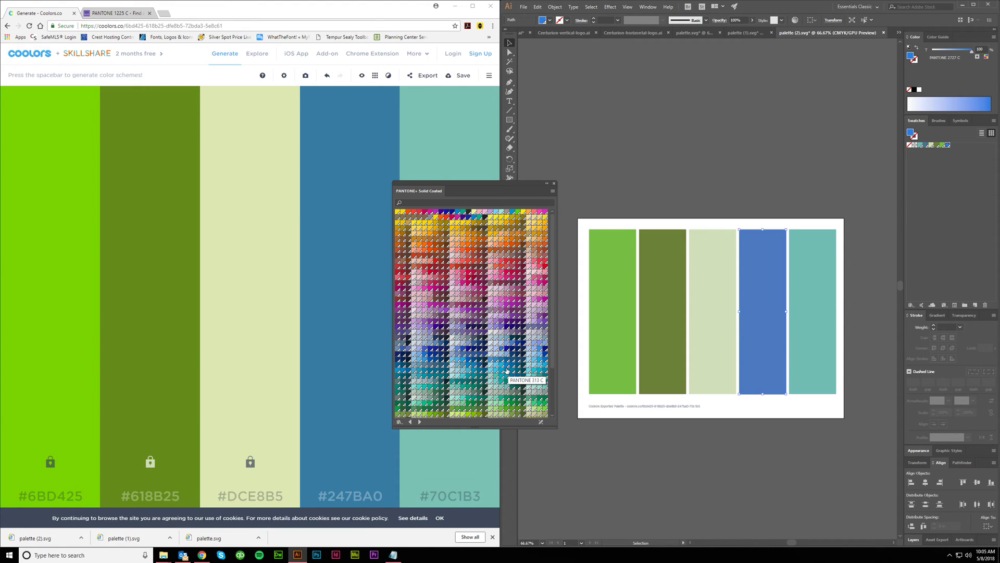
pyautogui.click(507, 371)
pyautogui.click(743, 175)
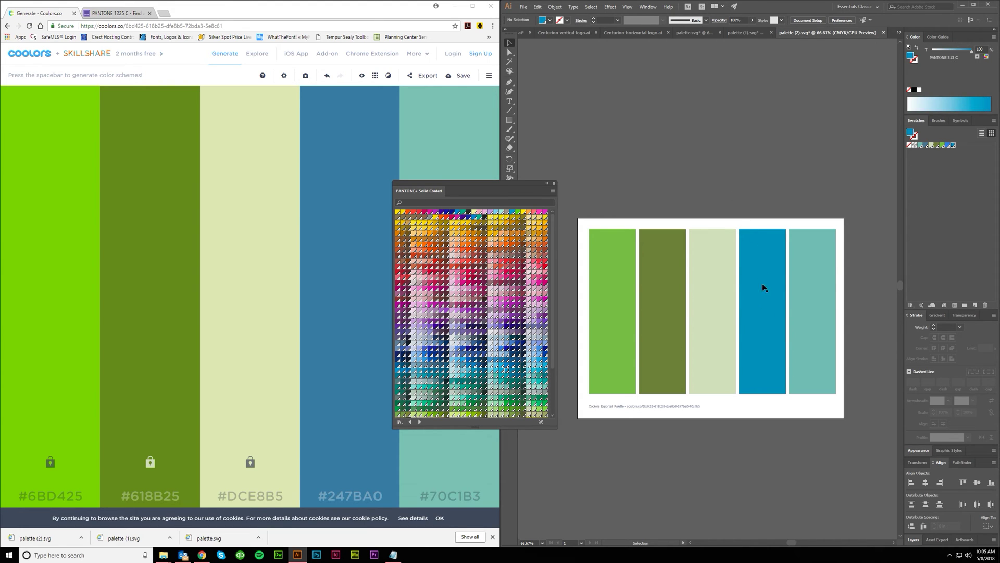
# Close the PANTONE+ Solid Coated library and undo the fill changes on the blue swatch
pyautogui.click(554, 184)
pyautogui.press('a')
pyautogui.hotkey('ctrl', 'z')
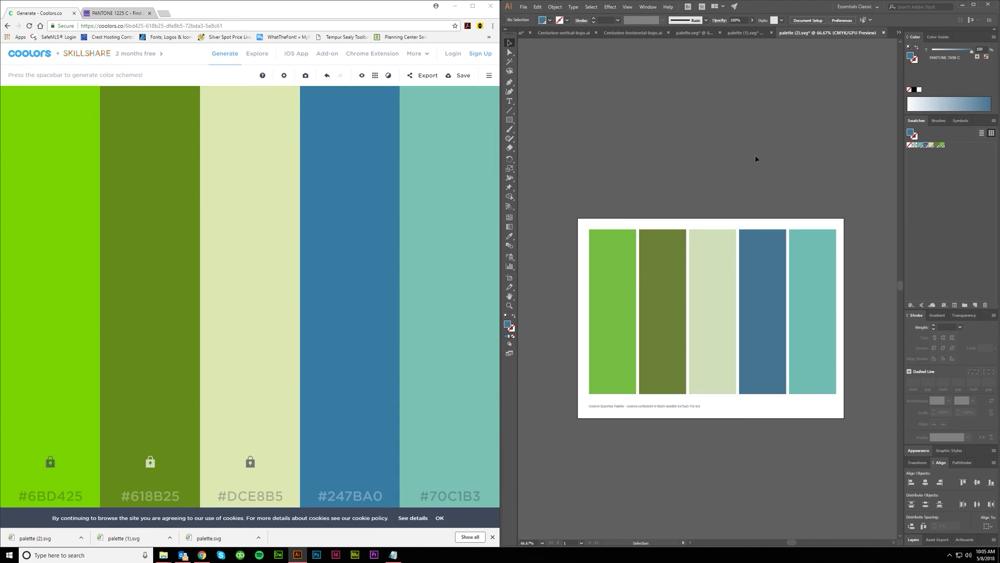
pyautogui.press('v')
pyautogui.click(627, 270)
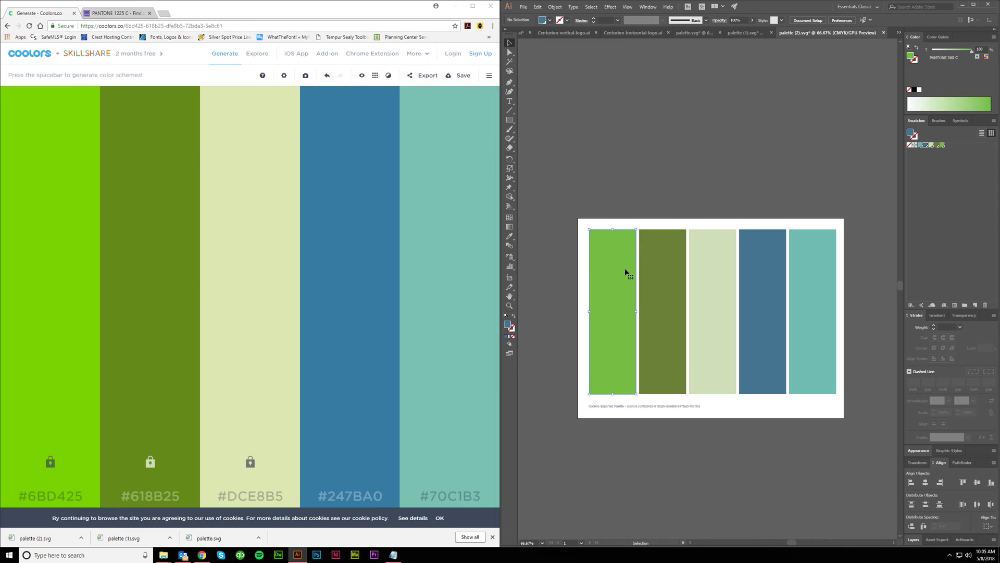
pyautogui.moveTo(618, 339); pyautogui.dragTo(610, 181)
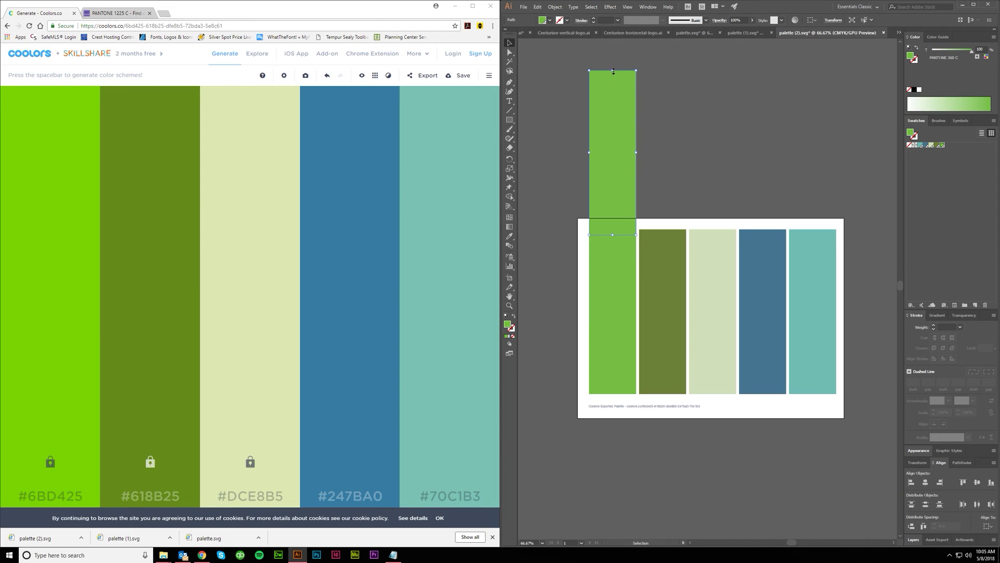
pyautogui.moveTo(614, 124); pyautogui.dragTo(614, 147)
pyautogui.click(652, 167)
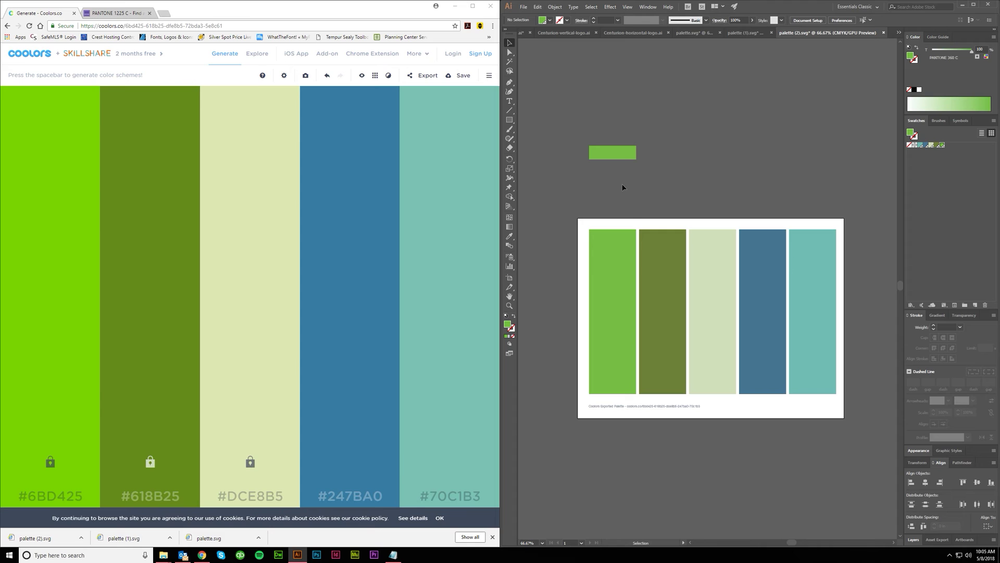
pyautogui.hotkey('ctrl', 'z')
pyautogui.hotkey('ctrl', 'z')
pyautogui.hotkey('ctrl', 'z')
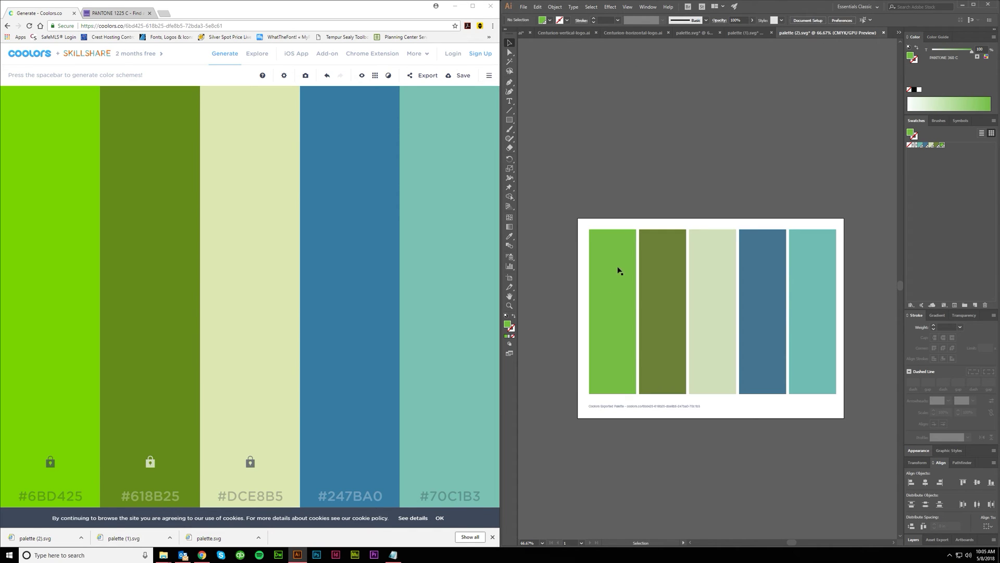
# Duplicate the bright green swatch above the artboard, shorten the copy to a nearly square block and place it just above the original
pyautogui.moveTo(618, 270); pyautogui.dragTo(619, 109)
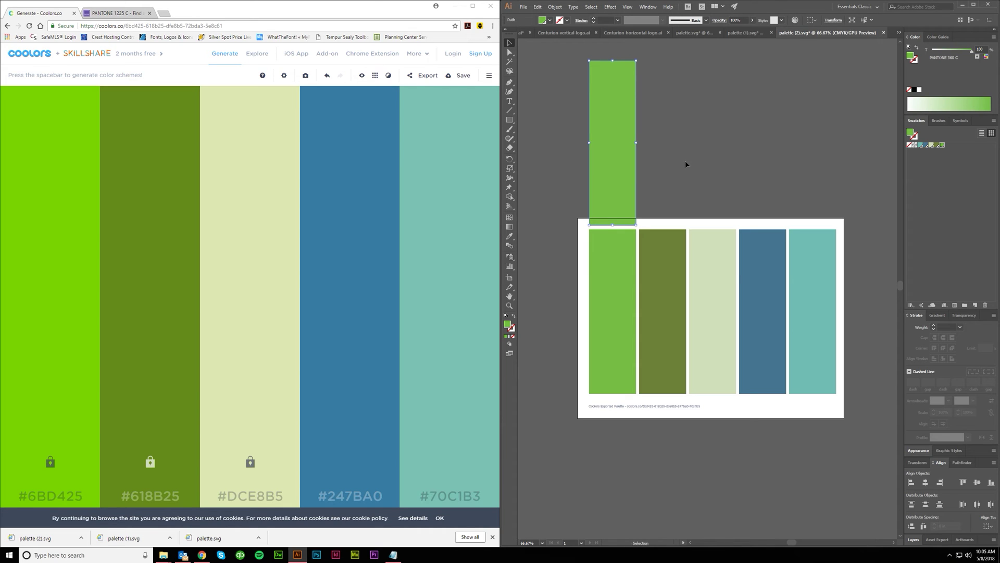
pyautogui.hotkey('ctrl', 'shift', 'a')
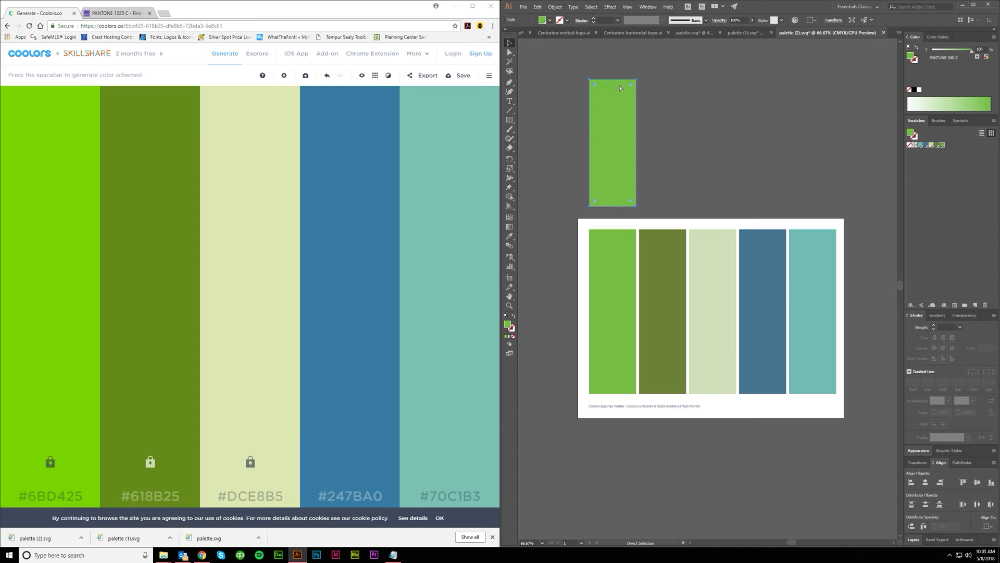
pyautogui.click(613, 68)
pyautogui.moveTo(613, 61); pyautogui.dragTo(614, 73)
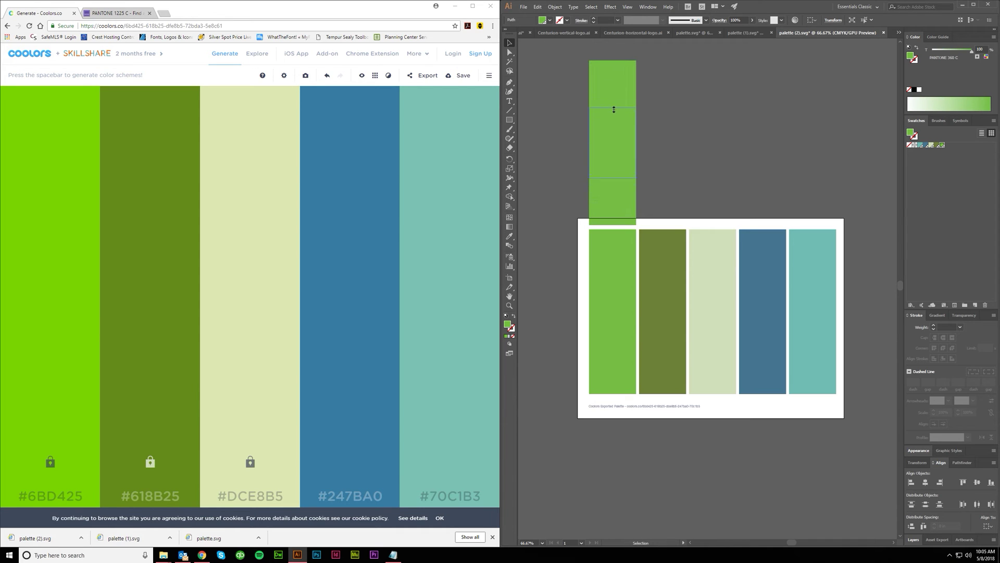
pyautogui.moveTo(615, 107); pyautogui.dragTo(614, 63)
pyautogui.moveTo(613, 101); pyautogui.dragTo(615, 122)
pyautogui.moveTo(619, 95); pyautogui.dragTo(619, 181)
pyautogui.scroll(1, 638, 188)
pyautogui.scroll(-2, 607, 179)
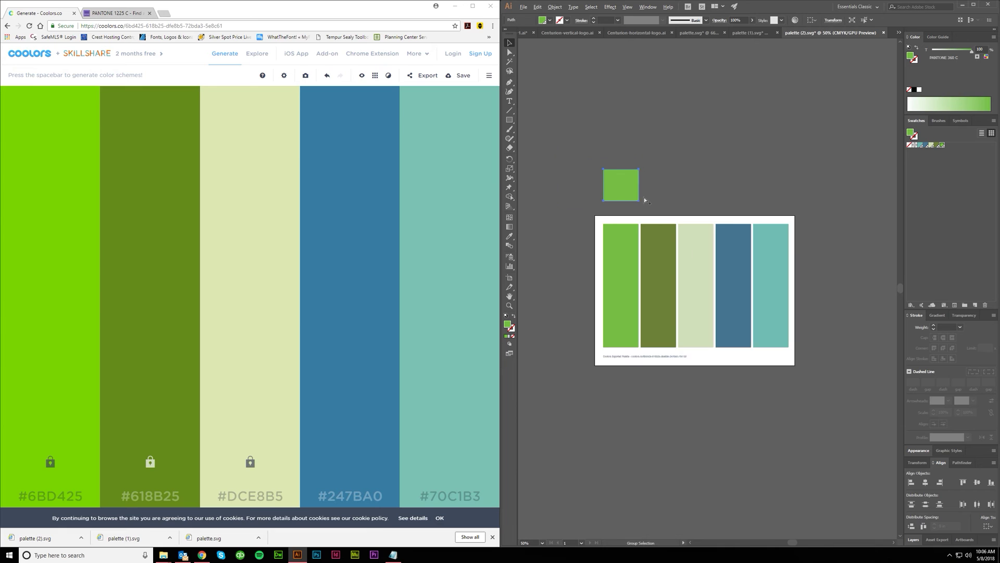
# Convert the small green copy's fill from Pantone spot to CMYK and compare it with the original green swatch
pyautogui.scroll(1, 603, 200)
pyautogui.click(603, 197)
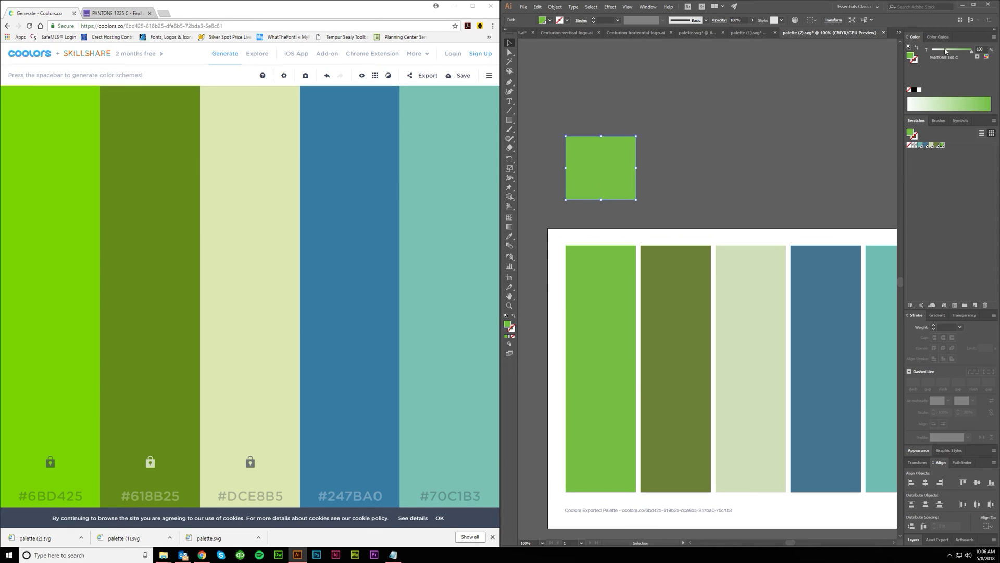
pyautogui.click(987, 57)
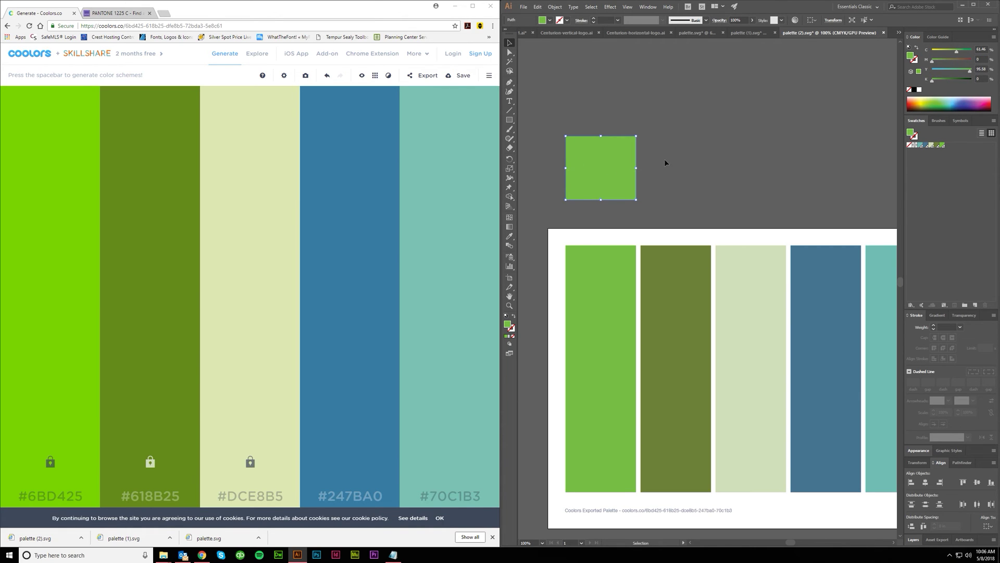
pyautogui.click(618, 249)
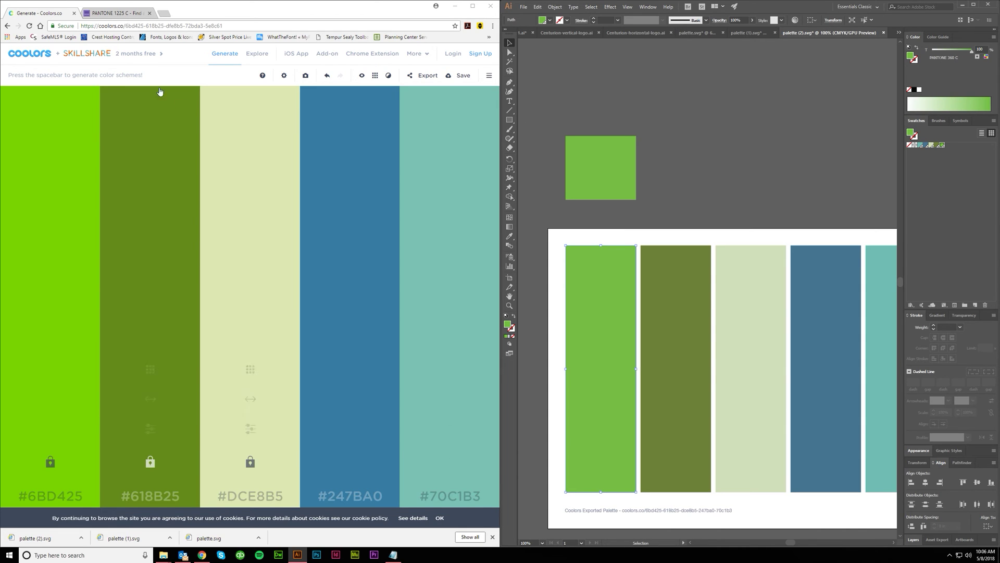
pyautogui.click(614, 172)
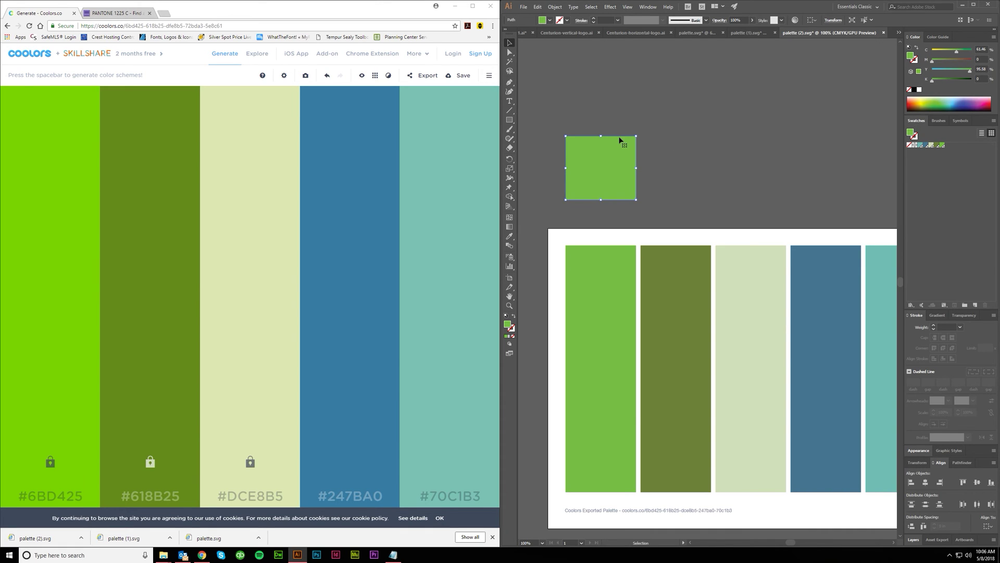
# Switch to the Pantone website in the browser and open its Find a Pantone Color page
pyautogui.click(128, 16)
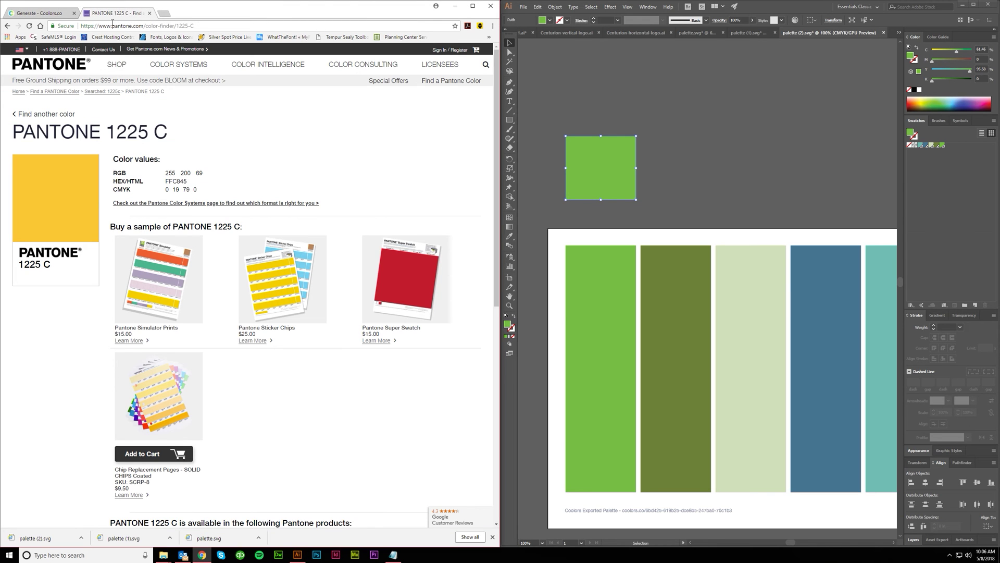
pyautogui.click(58, 70)
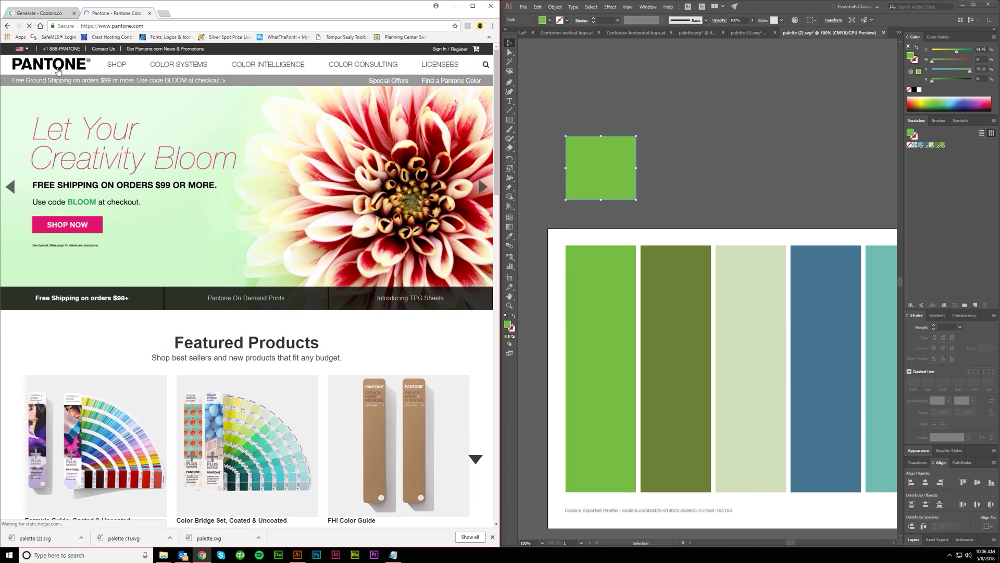
pyautogui.click(438, 82)
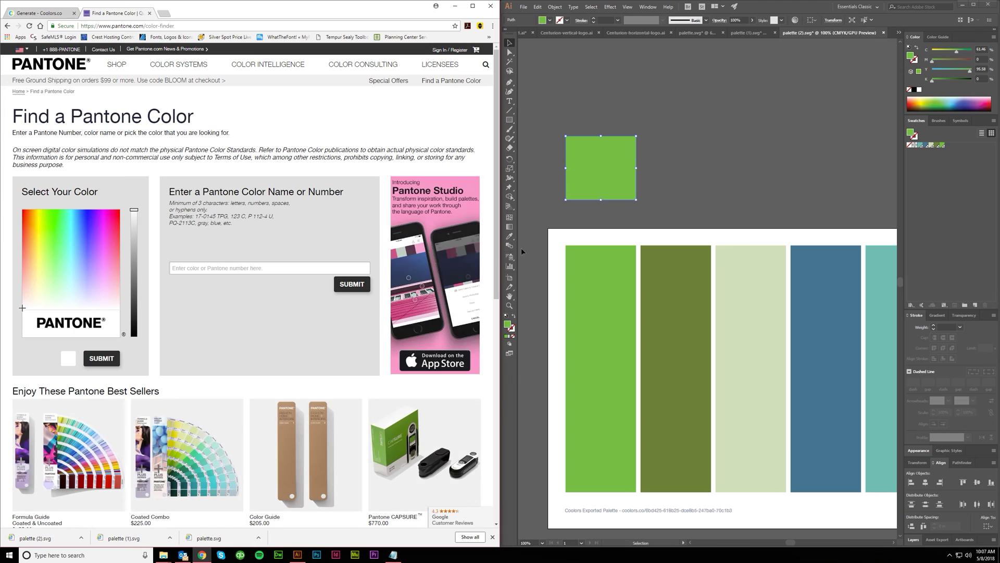
# Look up 360c on the Pantone site, open the graphic designers' result and read its RGB and CMYK values
pyautogui.click(585, 275)
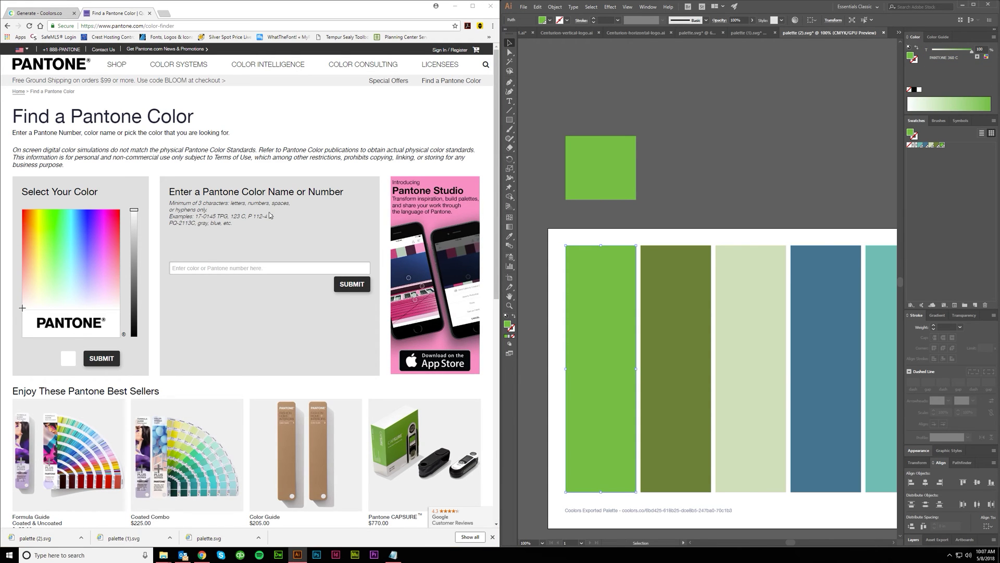
pyautogui.click(217, 266)
pyautogui.write('360c')
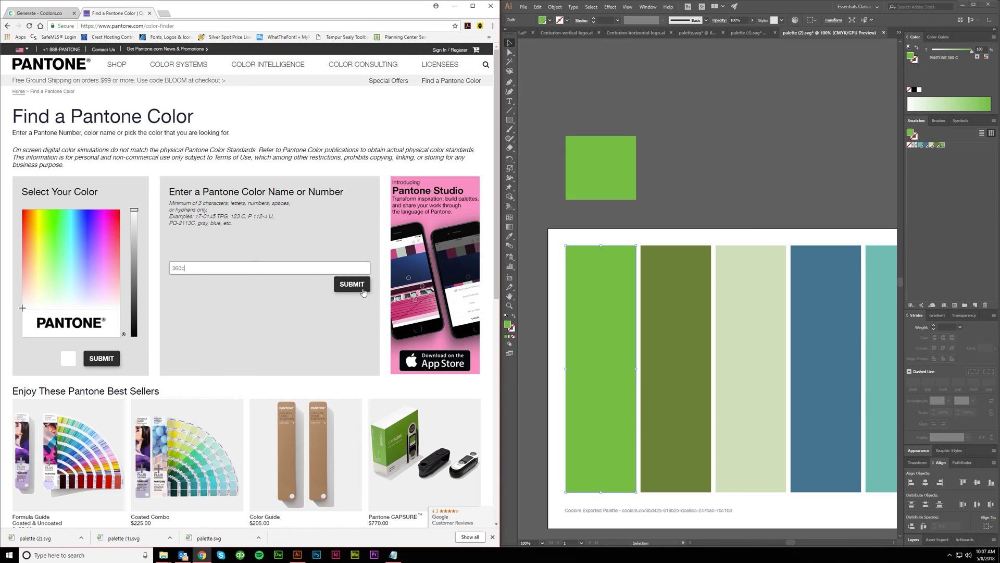
pyautogui.click(358, 290)
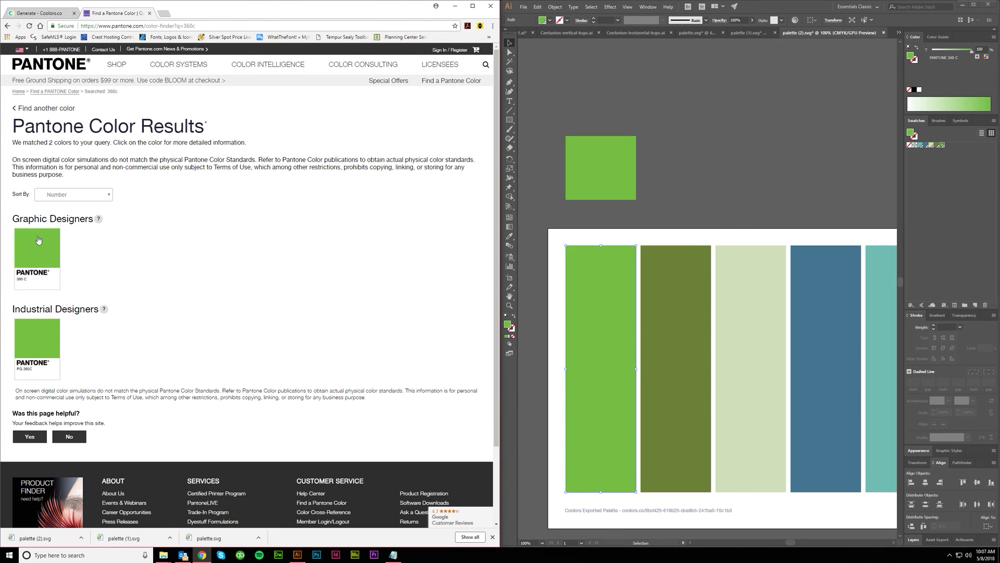
pyautogui.click(46, 260)
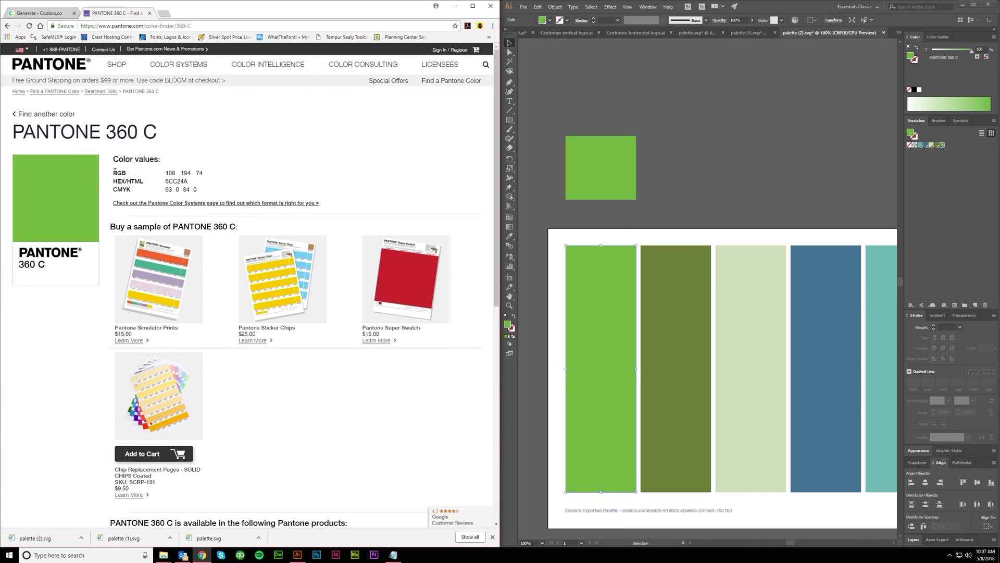
pyautogui.moveTo(114, 174); pyautogui.dragTo(212, 192)
pyautogui.click(211, 193)
# Set the small green block's fill in Illustrator to CMYK 63, 0, 84, 0 and compare it with the original swatch
pyautogui.click(623, 172)
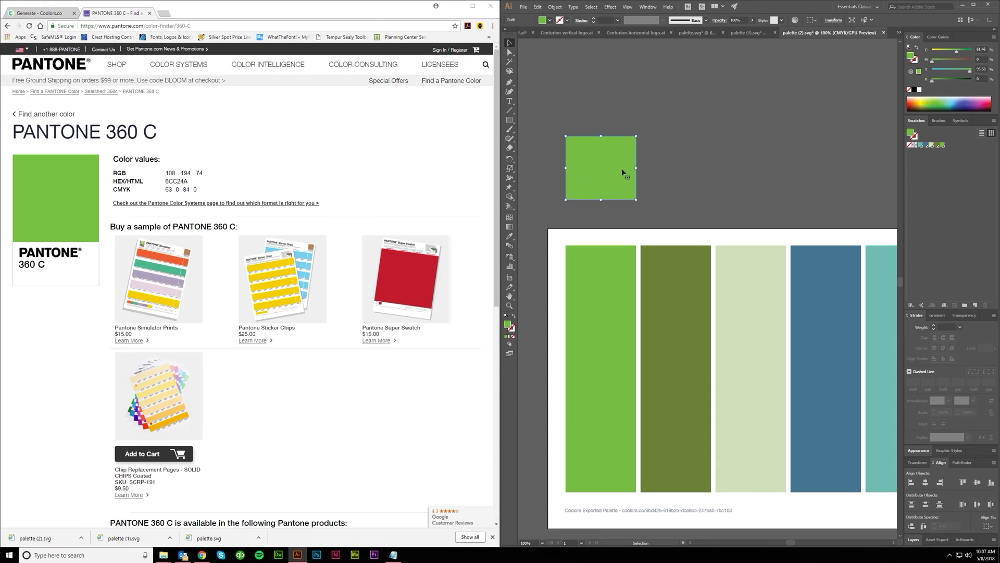
pyautogui.click(981, 49)
pyautogui.write('63')
pyautogui.press('Tab')
pyautogui.press('Tab')
pyautogui.write('84')
pyautogui.press('Tab')
pyautogui.press('Return')
pyautogui.click(671, 216)
pyautogui.scroll(1, 681, 215)
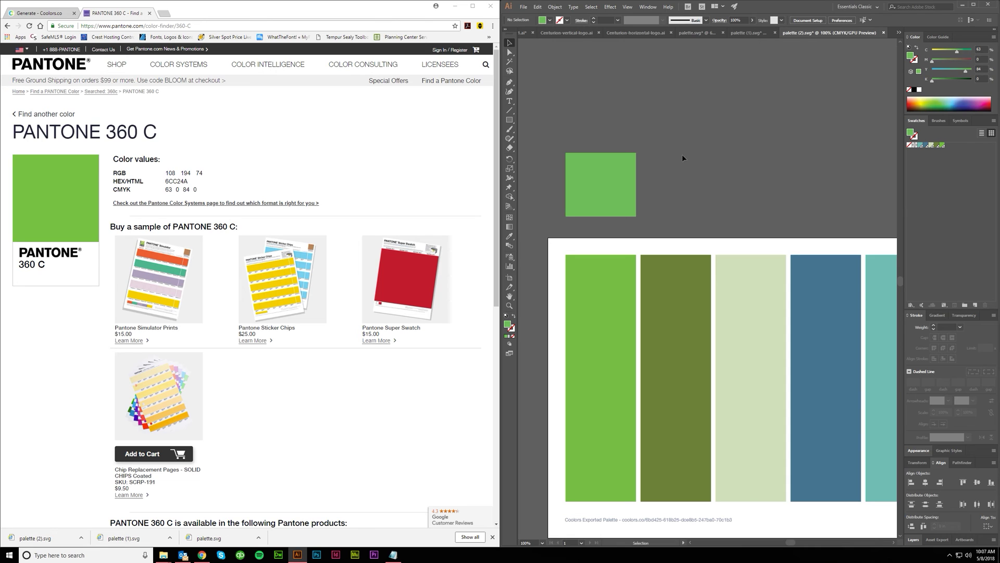
pyautogui.click(620, 196)
pyautogui.click(683, 198)
pyautogui.scroll(1, 638, 206)
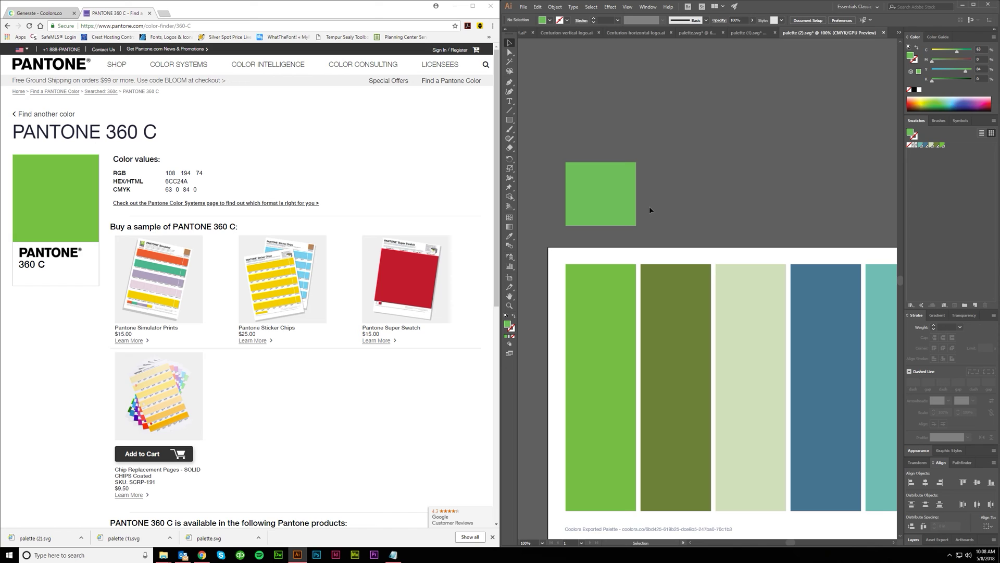
pyautogui.scroll(2, 649, 207)
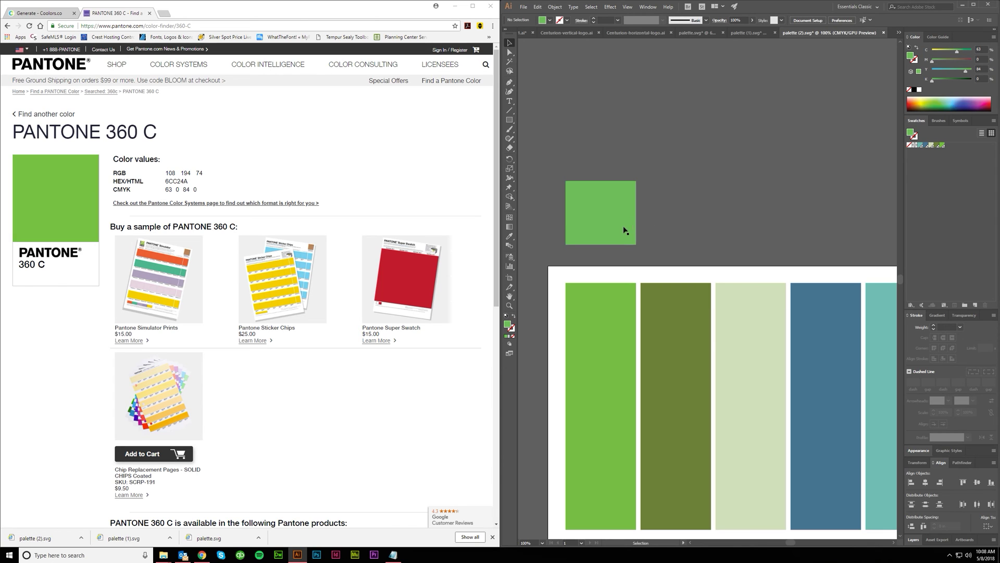
pyautogui.moveTo(627, 229); pyautogui.dragTo(625, 162)
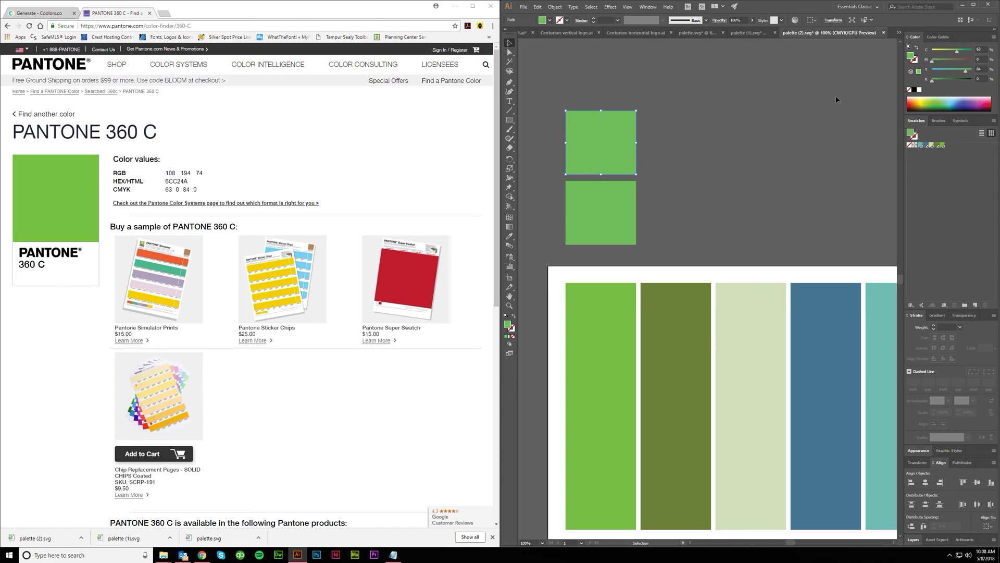
pyautogui.click(705, 171)
pyautogui.scroll(1, 636, 207)
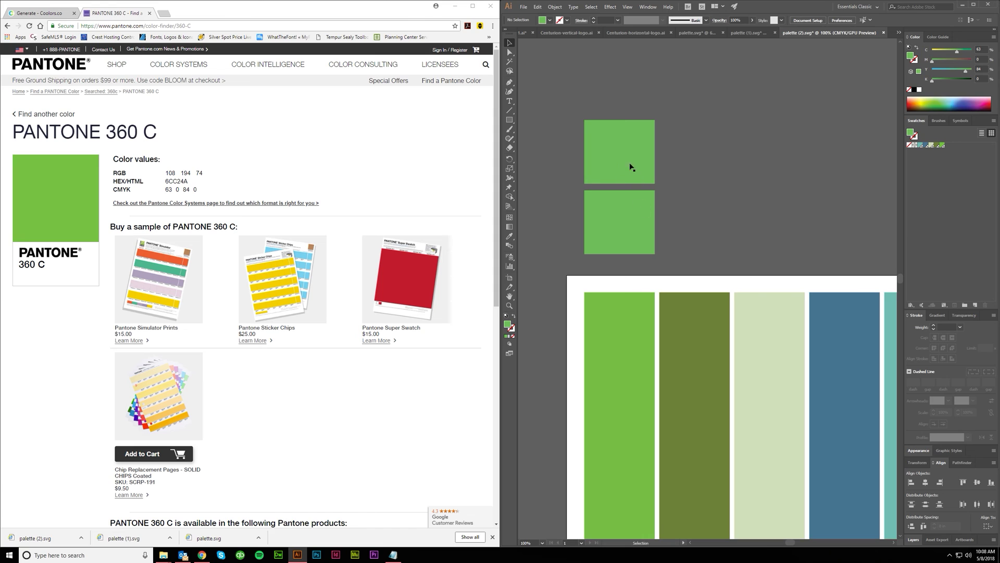
pyautogui.hotkey('ctrl', 'z')
pyautogui.click(684, 211)
# Duplicate the small green block just above itself and set the copy's fill to RGB 108, 194, 74
pyautogui.moveTo(632, 231); pyautogui.dragTo(628, 157)
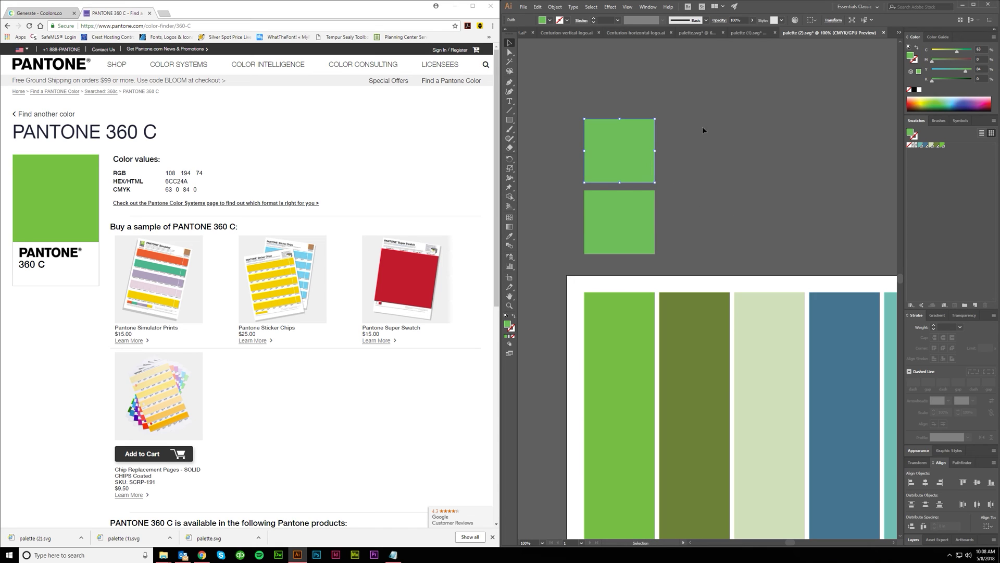
pyautogui.click(993, 36)
pyautogui.click(957, 62)
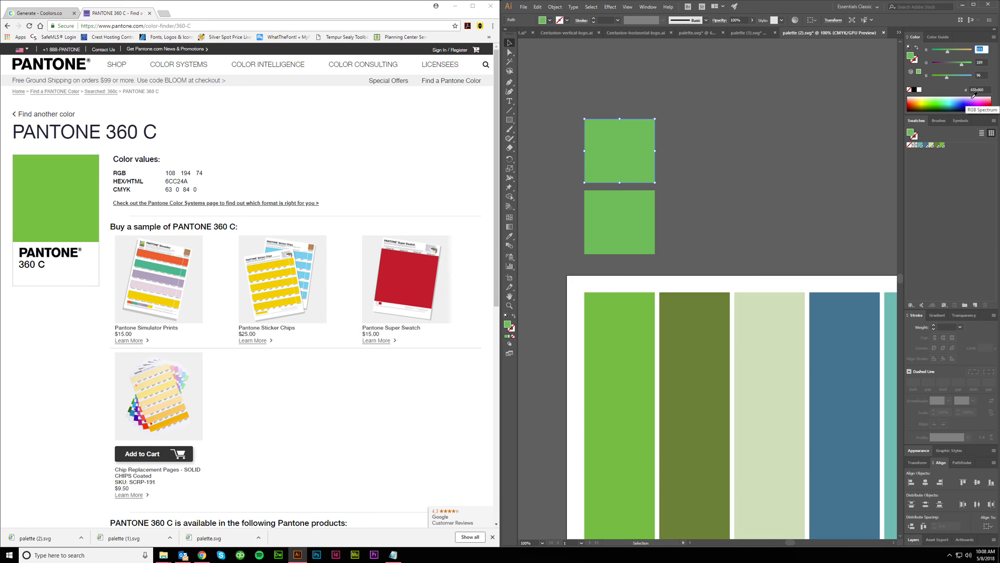
pyautogui.write('108')
pyautogui.press('Tab')
pyautogui.write('194')
pyautogui.press('Tab')
pyautogui.write('74')
pyautogui.press('Tab')
pyautogui.click(692, 201)
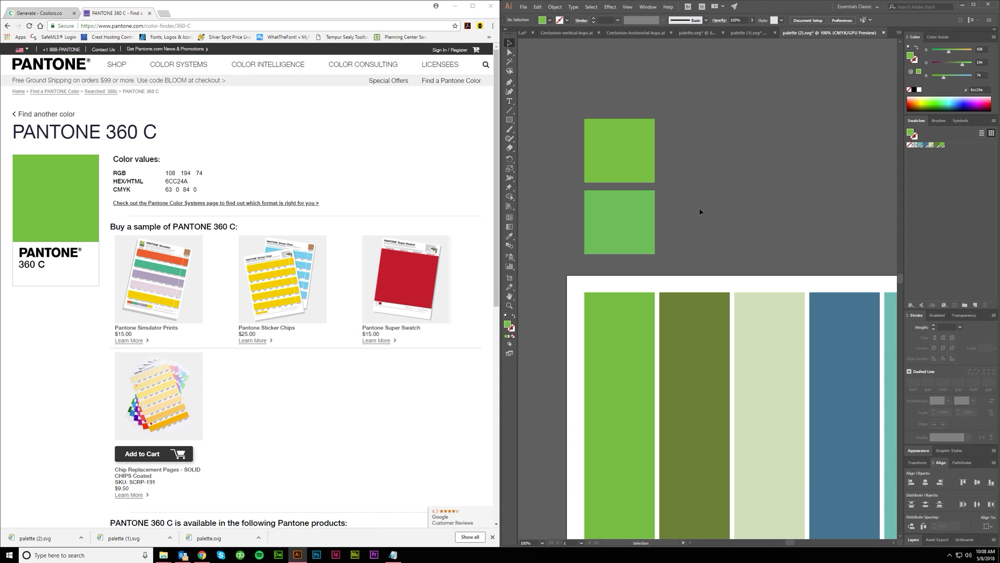
# Add a "CMYK" text label beside the lower small green block and enlarge the text
pyautogui.hscroll(-2, 697, 217)
pyautogui.press('t')
pyautogui.click(573, 221)
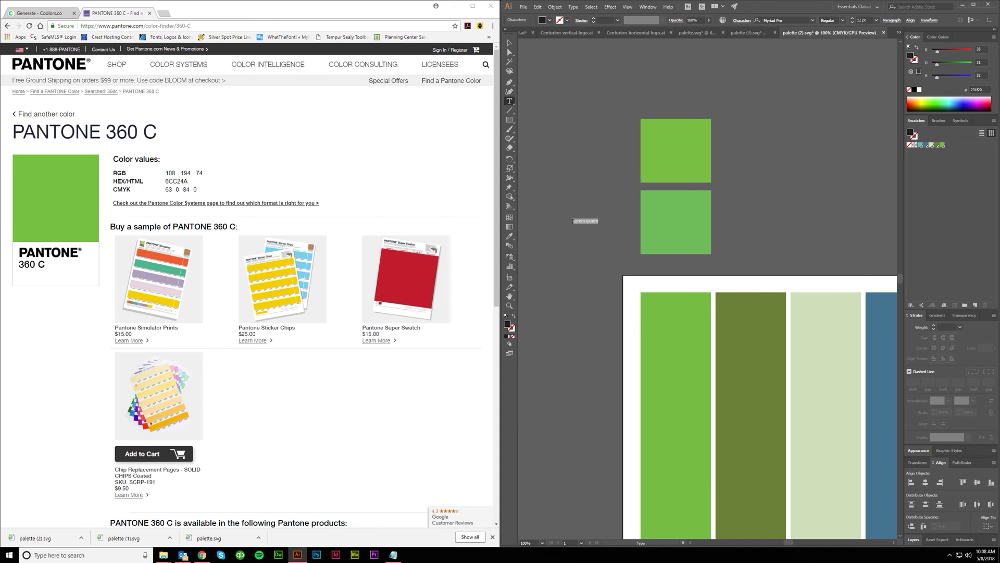
pyautogui.write('MYK')
pyautogui.press('Escape')
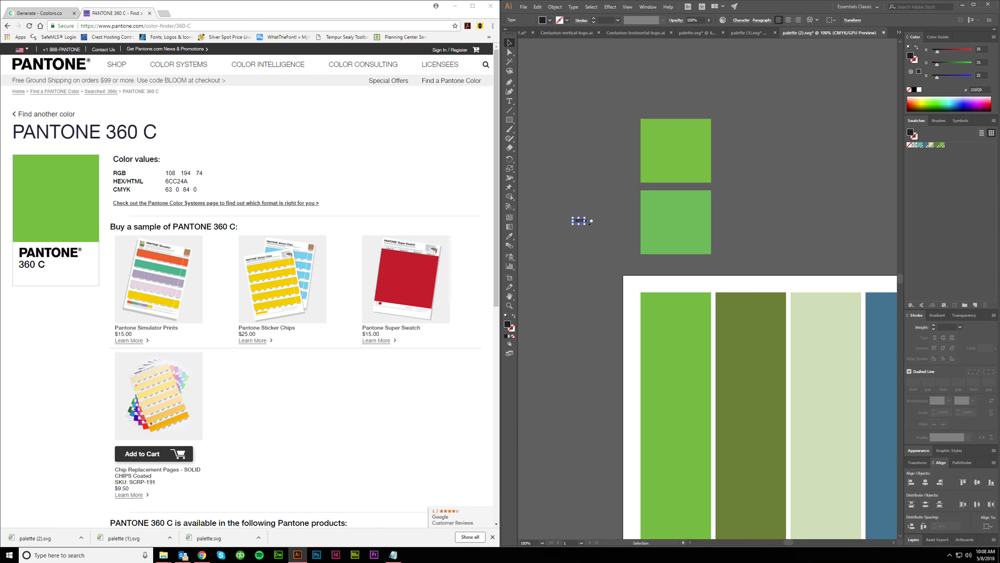
pyautogui.hotkey('ctrl', 'shift', '.')
pyautogui.hotkey('ctrl', 'shift', '.')
pyautogui.hotkey('ctrl', 'shift', '.')
pyautogui.hotkey('ctrl', 'shift', '.')
pyautogui.hotkey('ctrl', 'shift', '.')
pyautogui.hotkey('ctrl', 'shift', '.')
# Copy the CMYK label up beside the upper green block and change the copy's text to "RGB"
pyautogui.moveTo(603, 219); pyautogui.dragTo(603, 151)
pyautogui.doubleClick(603, 151)
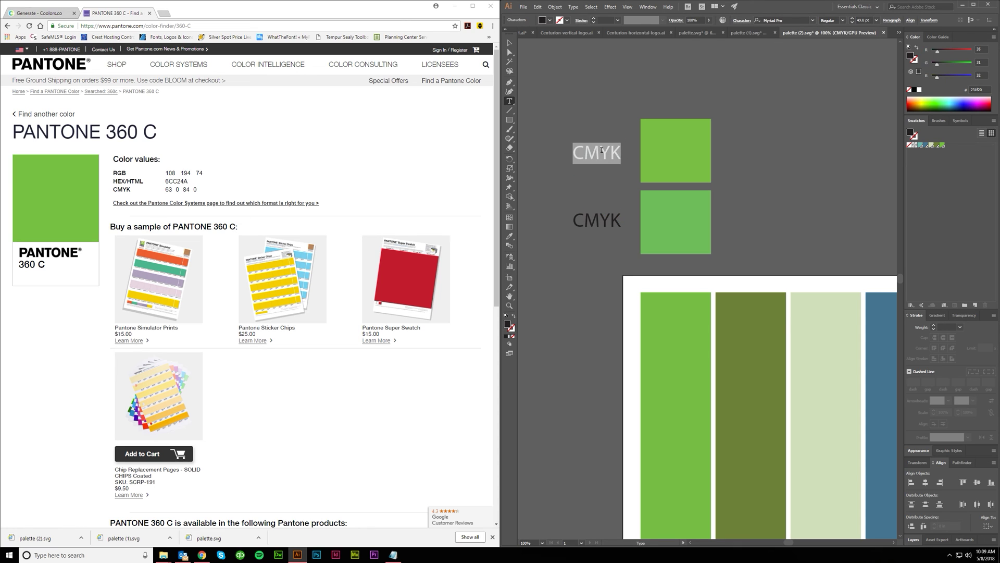
pyautogui.write('r')
pyautogui.press('BackSpace')
pyautogui.write('RG')
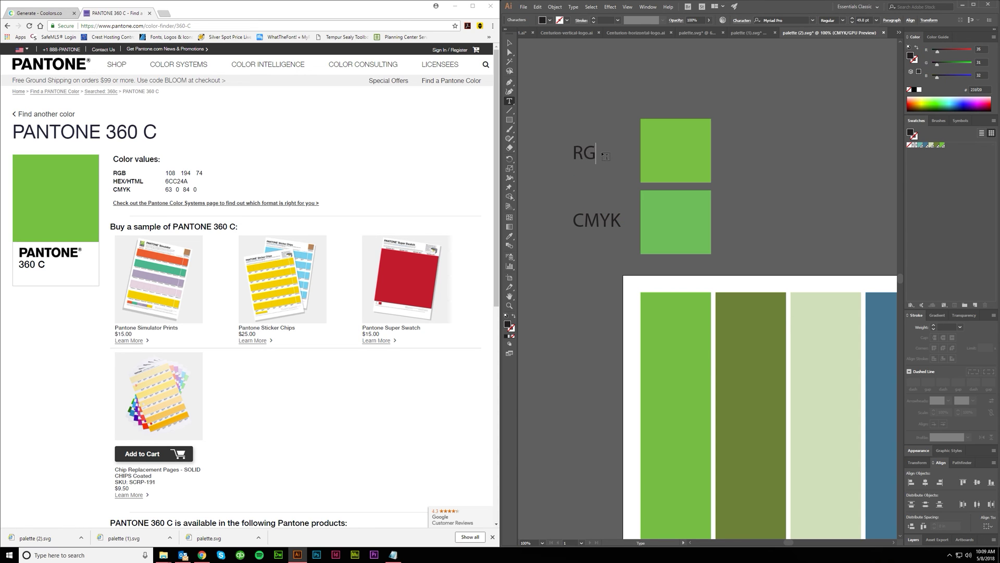
pyautogui.write('B')
pyautogui.press('Escape')
pyautogui.click(698, 223)
# Duplicate the pair of small green blocks four times in a row, one pair above each remaining palette swatch
pyautogui.hotkey('ctrl', '-')
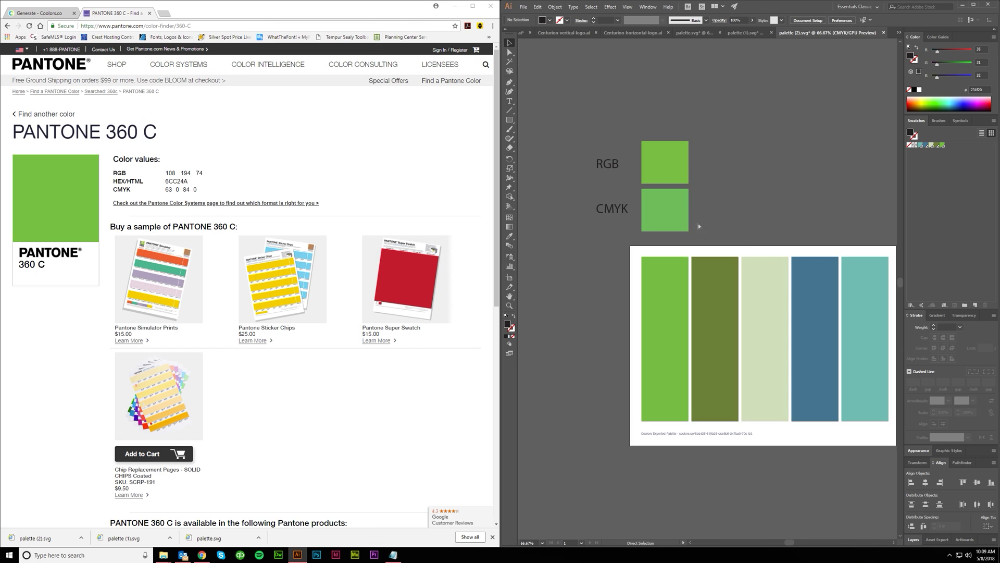
pyautogui.hscroll(3, 679, 327)
pyautogui.hscroll(-1, 708, 222)
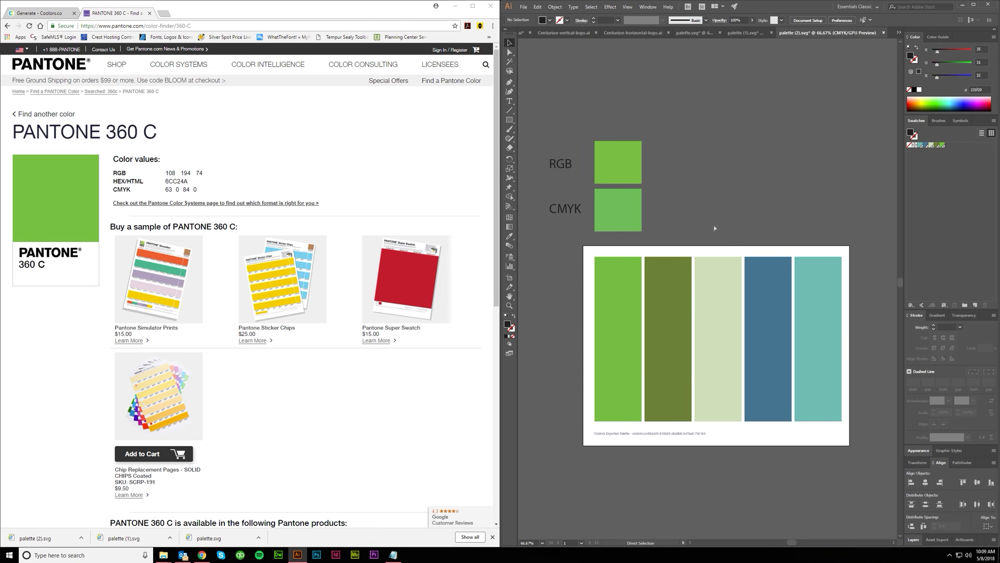
pyautogui.moveTo(684, 224); pyautogui.dragTo(698, 192)
pyautogui.hotkey('ctrl', 'd')
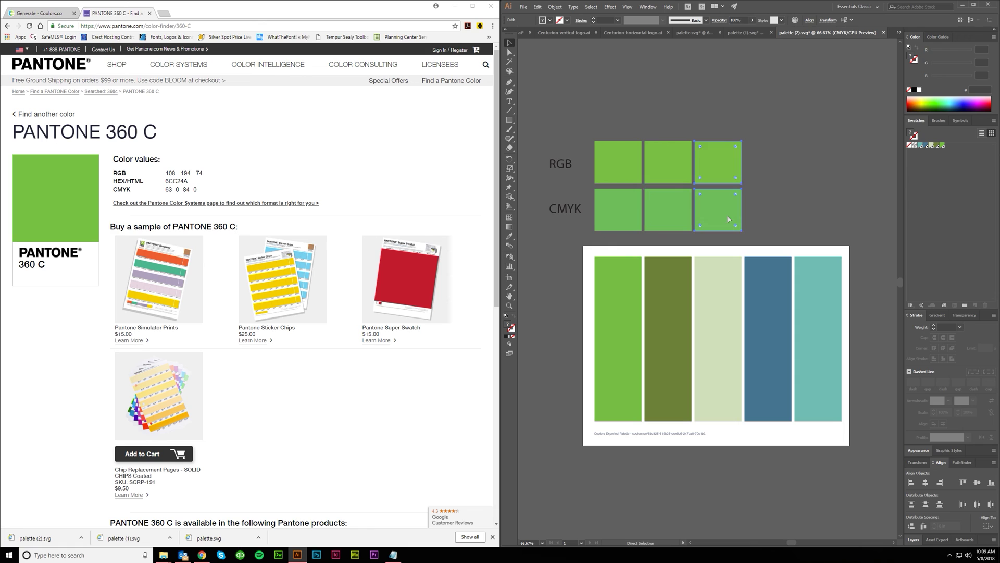
pyautogui.hotkey('ctrl', 'd')
pyautogui.hotkey('ctrl', 'd')
pyautogui.click(851, 254)
pyautogui.hscroll(2, 851, 254)
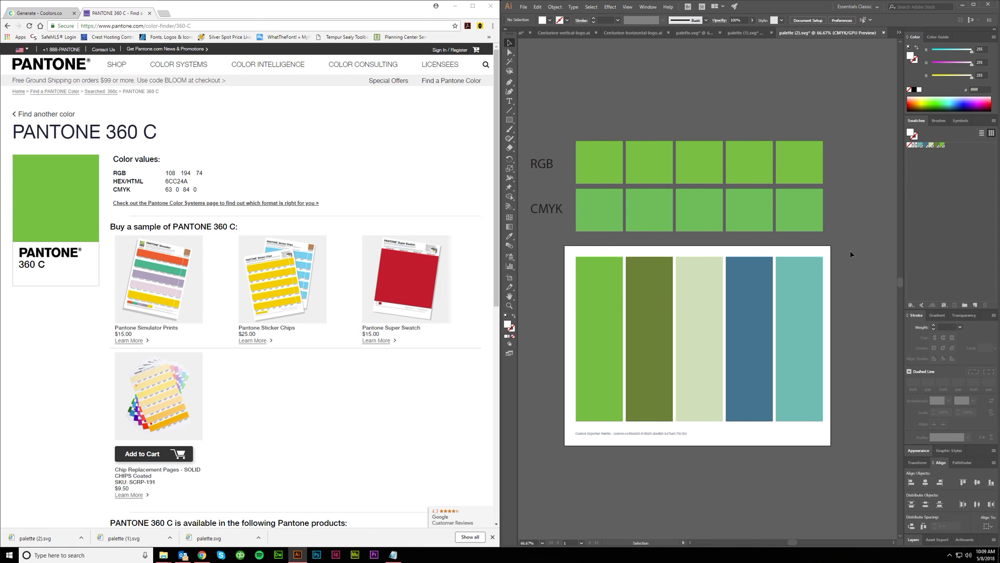
# Recolor the second and third pairs of blocks with the olive and pale green sampled from the swatches below them
pyautogui.click(651, 217)
pyautogui.press('u')
pyautogui.press('i')
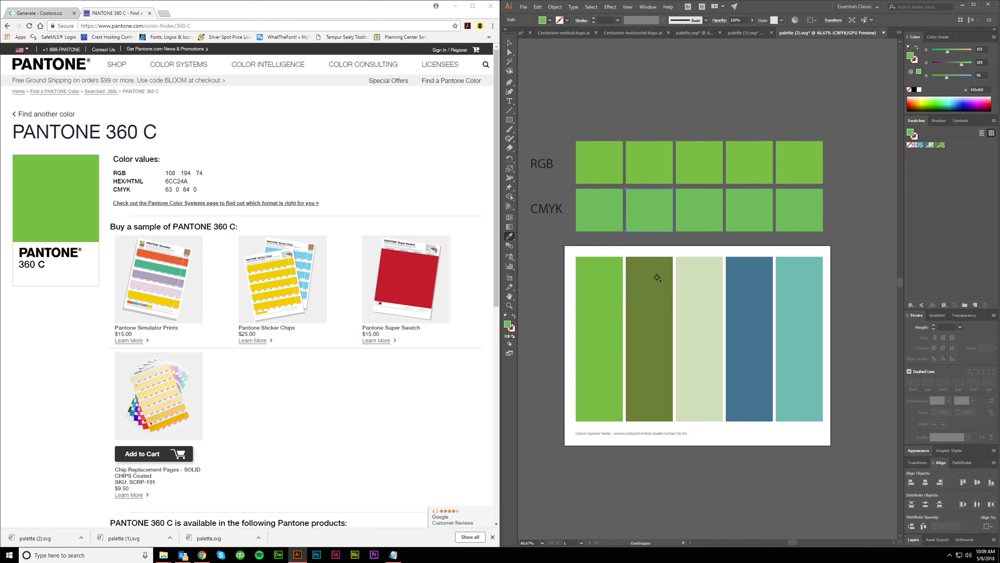
pyautogui.click(657, 277)
pyautogui.keyDown('ctrl'); pyautogui.click(649, 172); pyautogui.keyUp('ctrl')
pyautogui.click(658, 282)
pyautogui.keyDown('ctrl'); pyautogui.click(692, 215); pyautogui.keyUp('ctrl')
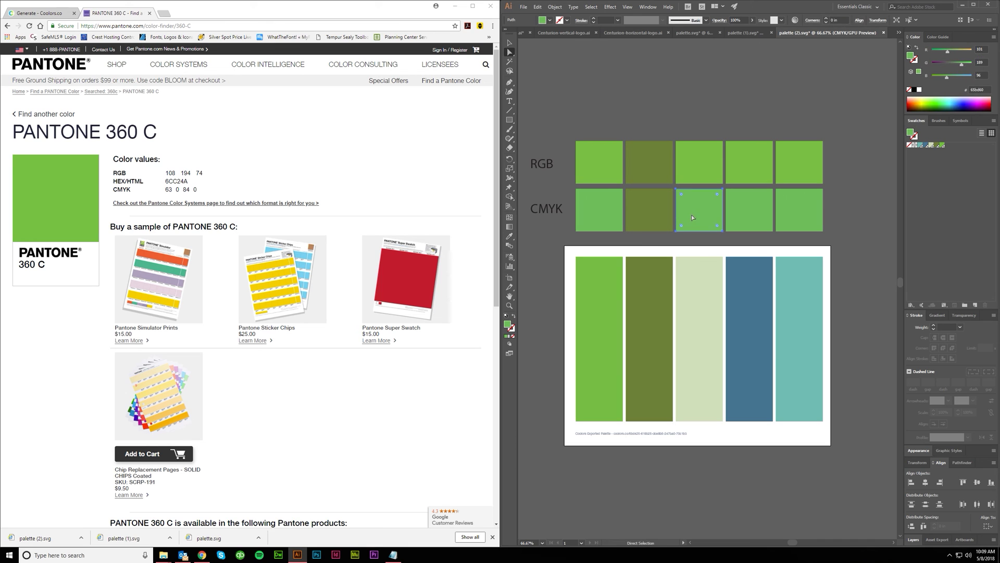
pyautogui.click(699, 329)
pyautogui.keyDown('ctrl'); pyautogui.click(698, 164); pyautogui.keyUp('ctrl')
pyautogui.click(699, 312)
# Recolor the fourth and fifth pairs of blocks with the blue and teal sampled from the swatches below them
pyautogui.keyDown('ctrl'); pyautogui.click(746, 223); pyautogui.keyUp('ctrl')
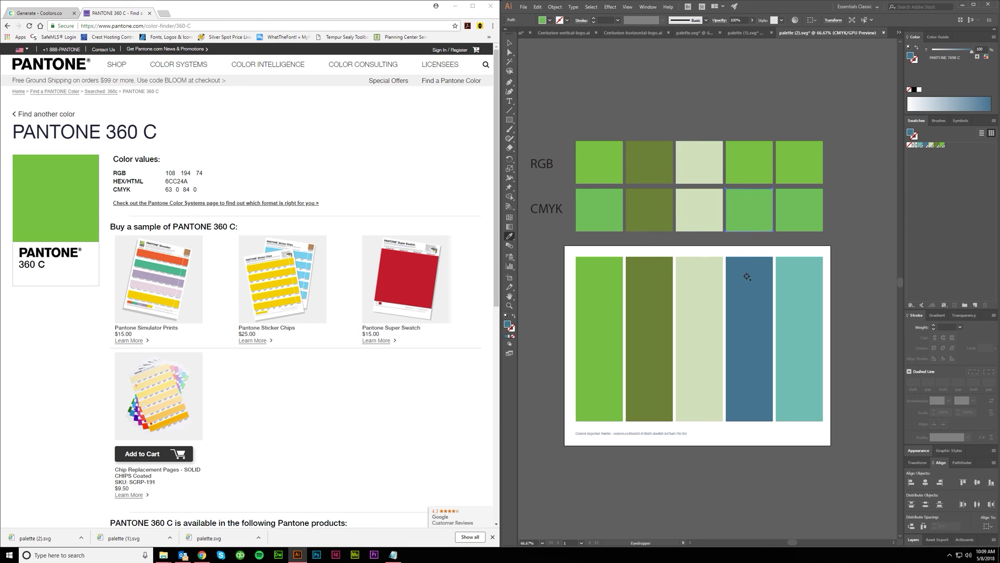
pyautogui.click(750, 312)
pyautogui.keyDown('ctrl'); pyautogui.click(748, 165); pyautogui.keyUp('ctrl')
pyautogui.click(749, 312)
pyautogui.keyDown('ctrl'); pyautogui.click(798, 213); pyautogui.keyUp('ctrl')
pyautogui.click(801, 258)
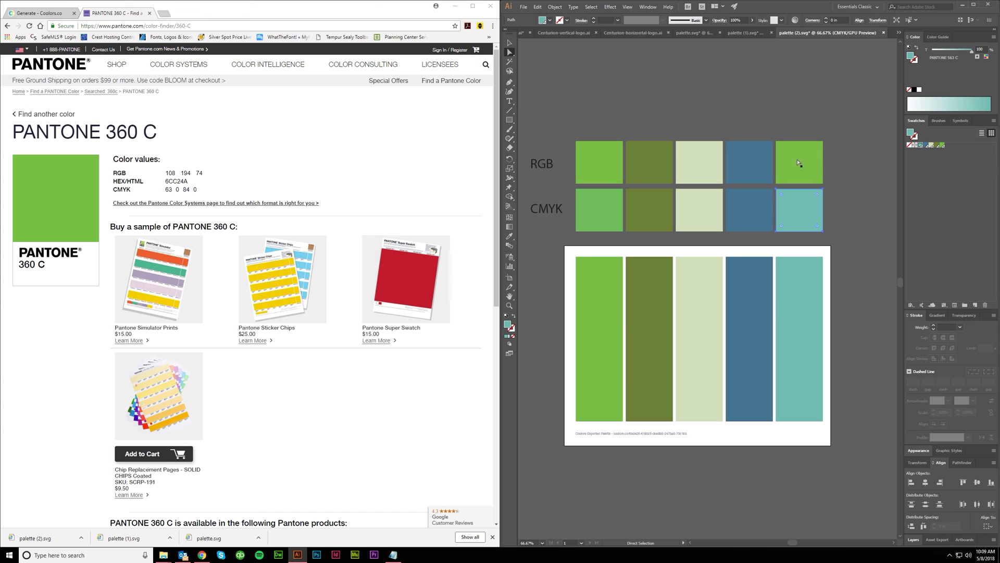
pyautogui.keyDown('ctrl'); pyautogui.click(798, 164); pyautogui.keyUp('ctrl')
pyautogui.click(799, 272)
pyautogui.keyDown('ctrl'); pyautogui.click(832, 225); pyautogui.keyUp('ctrl')
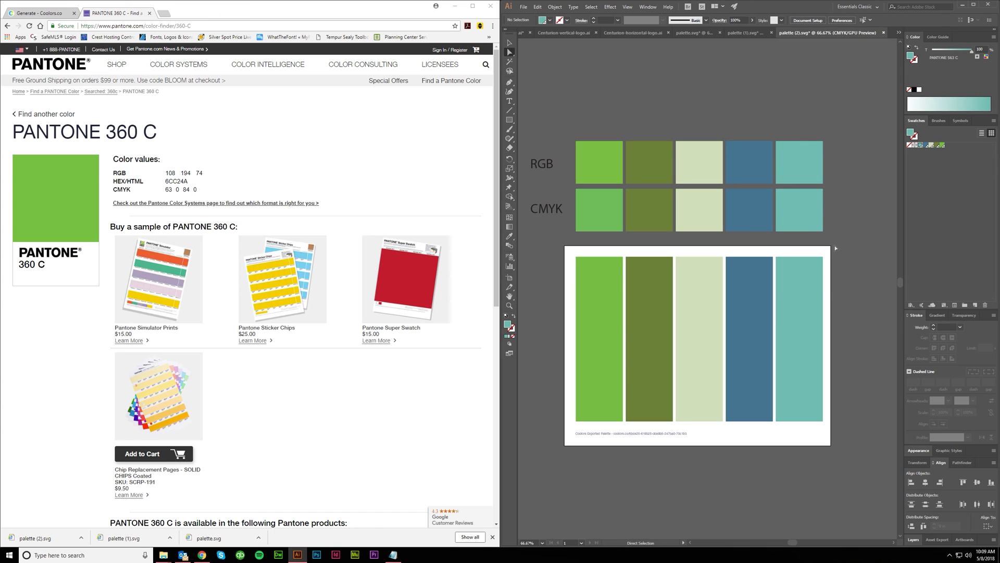
# Overlay the CMYK and RGB green blocks on the original bright green swatch to compare their colors up close
pyautogui.press('v')
pyautogui.scroll(2, 592, 225)
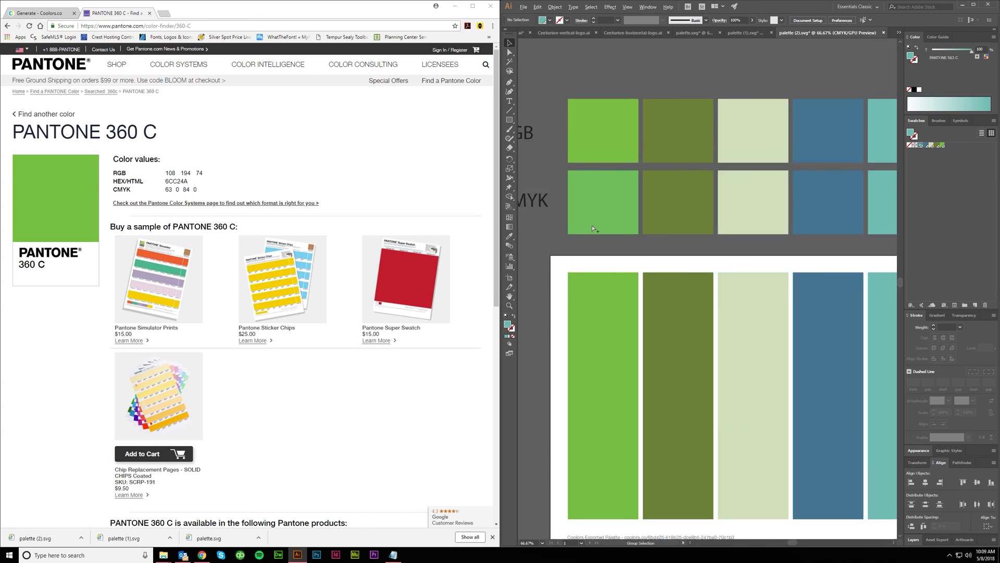
pyautogui.moveTo(617, 216); pyautogui.dragTo(620, 302)
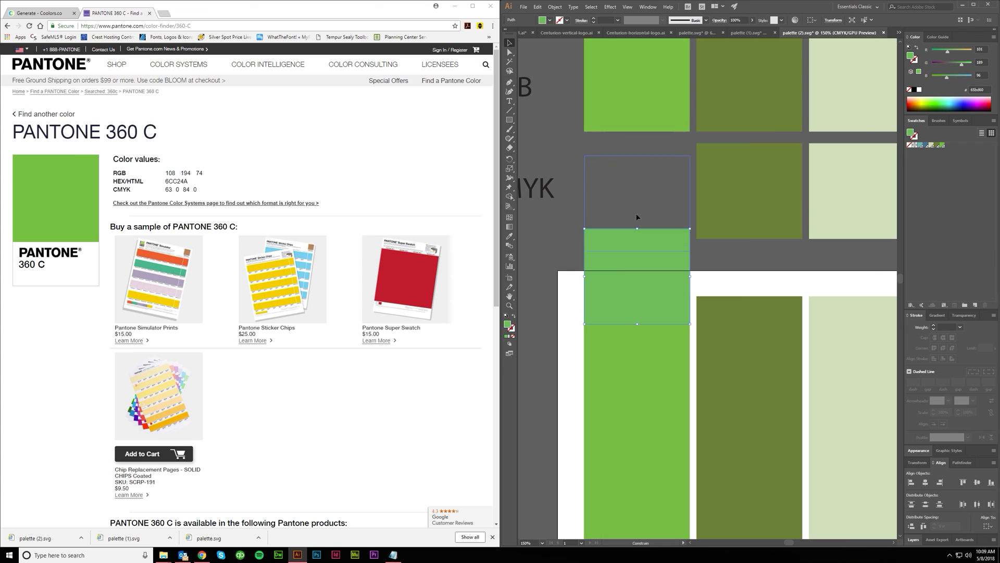
pyautogui.moveTo(629, 113); pyautogui.dragTo(629, 211)
pyautogui.hotkey('ctrl', 'shift', 'a')
pyautogui.scroll(2, 609, 320)
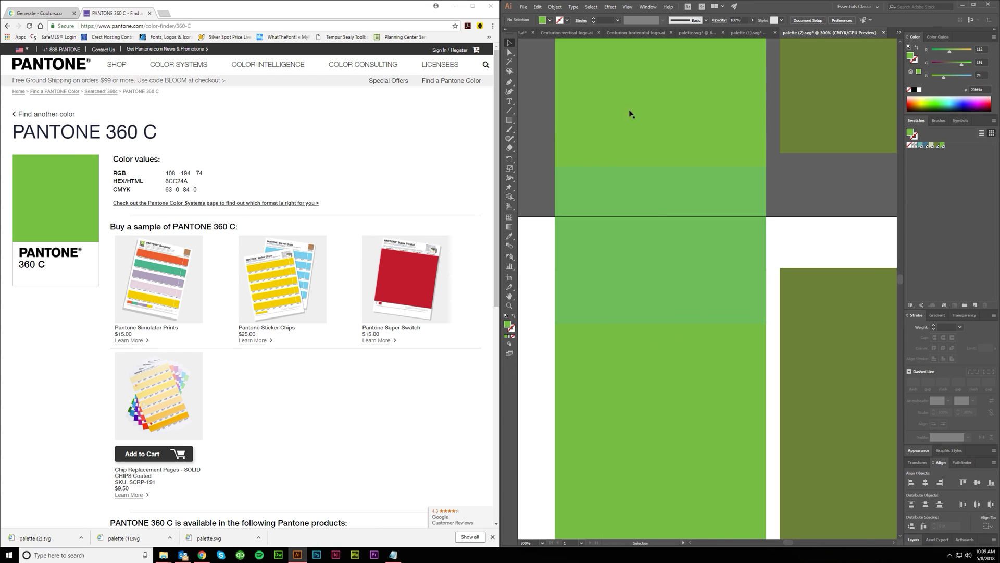
pyautogui.moveTo(630, 113); pyautogui.dragTo(639, 252)
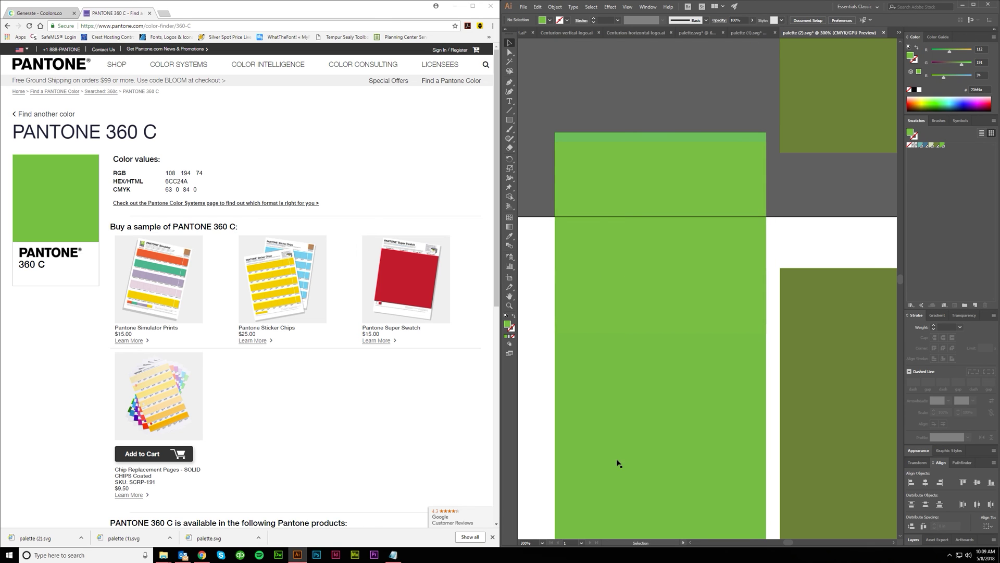
pyautogui.scroll(2, 677, 345)
pyautogui.scroll(-3, 714, 360)
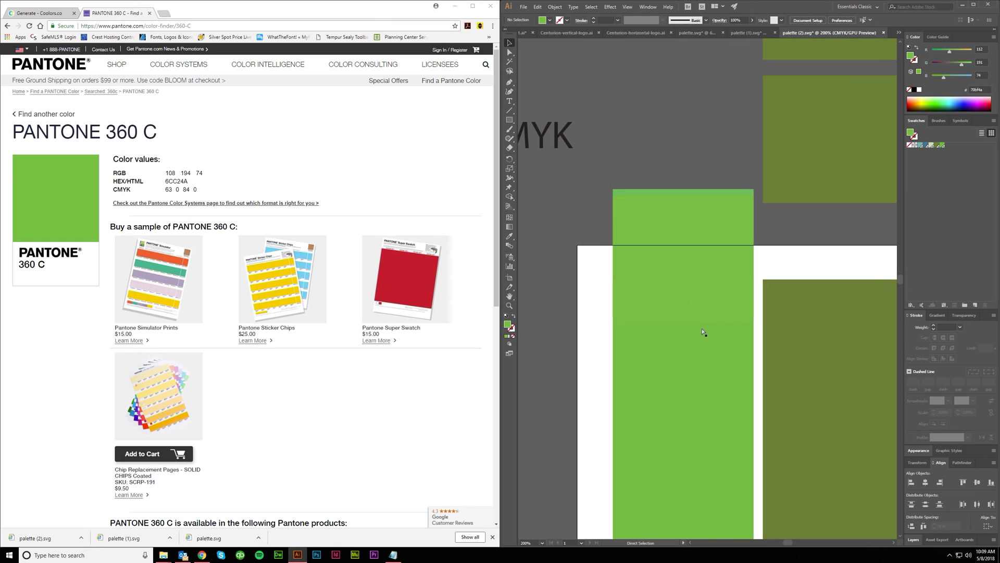
# Restore both green blocks to their places in the CMYK and RGB rows above the artboard
pyautogui.moveTo(683, 245); pyautogui.dragTo(682, 138)
pyautogui.scroll(-2, 651, 167)
pyautogui.scroll(-1, 649, 164)
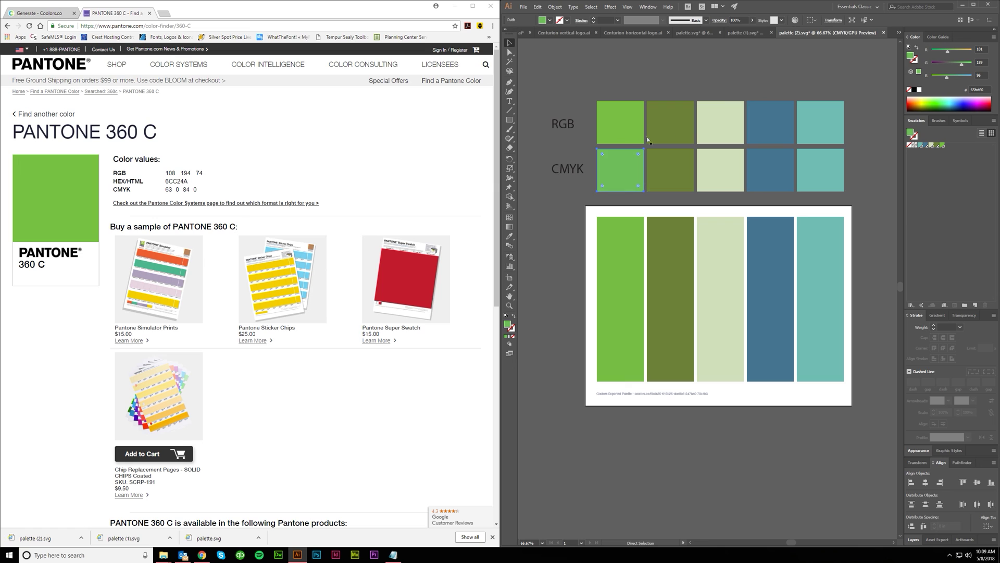
pyautogui.click(646, 136)
pyautogui.scroll(2, 665, 85)
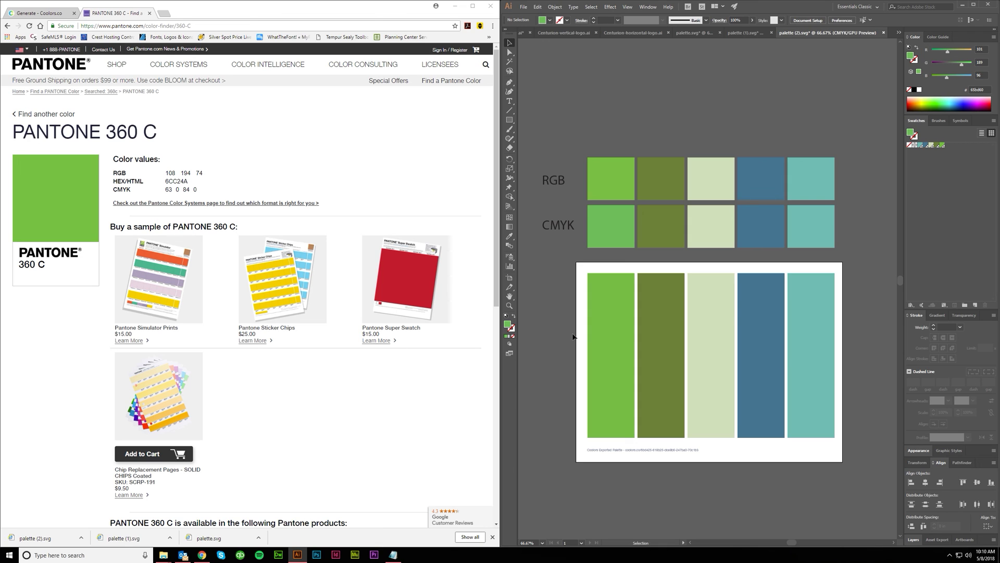
# Highlight the PANTONE 360 C name on the Pantone page and return to the Illustrator palette
pyautogui.tripleClick(83, 137)
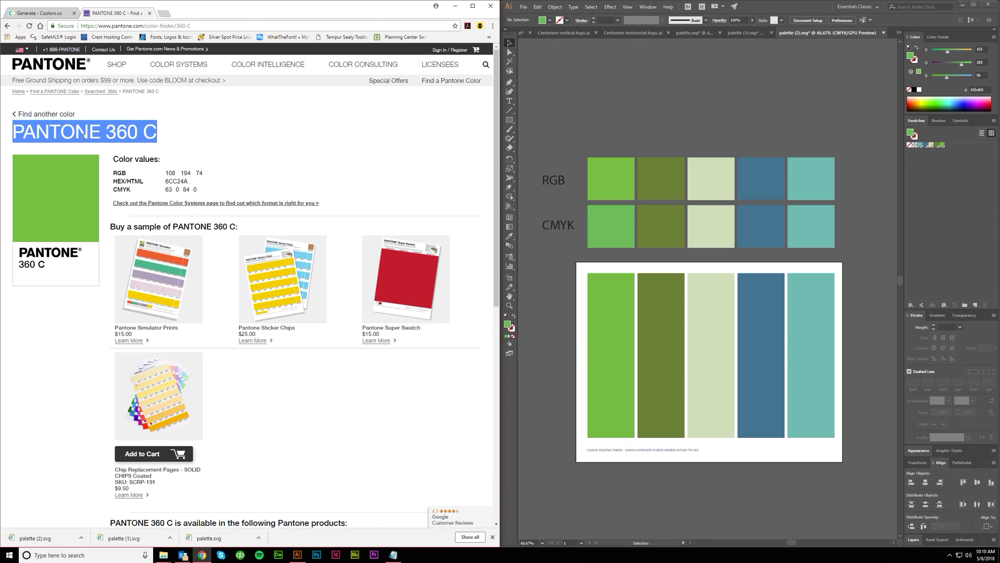
pyautogui.click(577, 106)
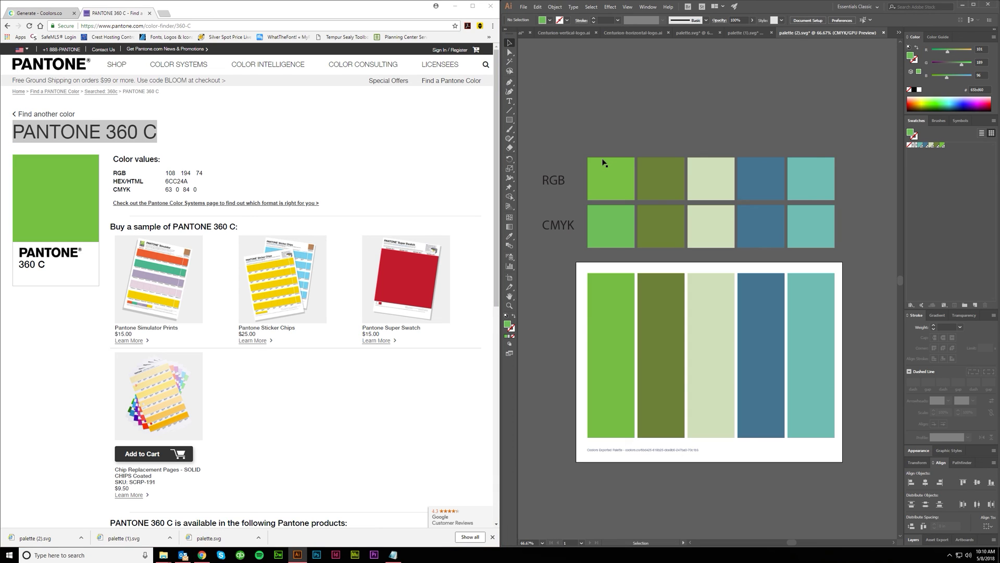